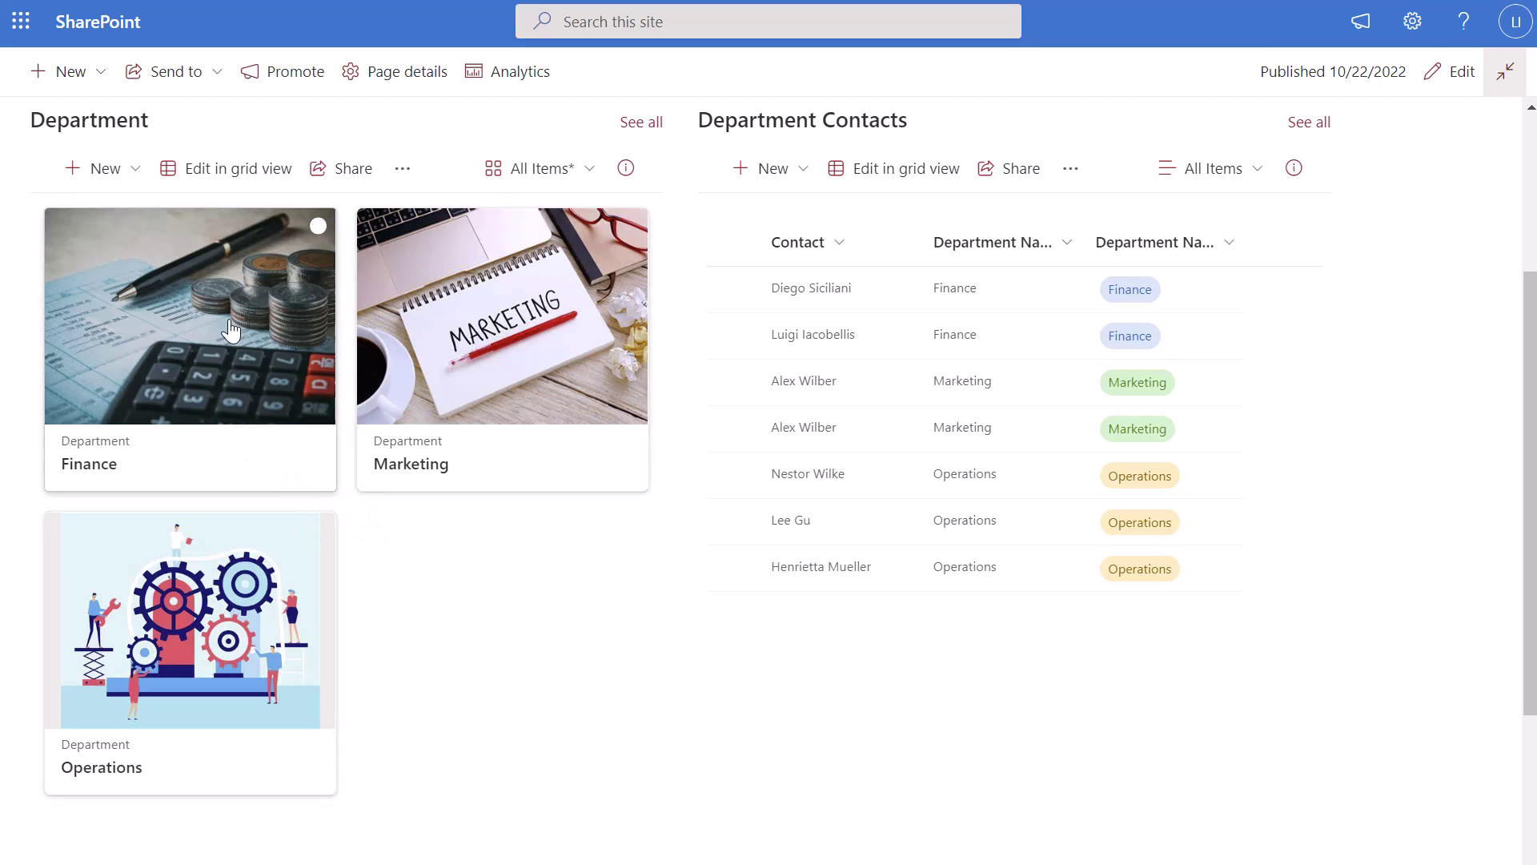
# Step: Check how selecting and deselecting the Finance, Marketing and Operations tiles in turn filters the Department Contacts list
pyautogui.click(318, 227)
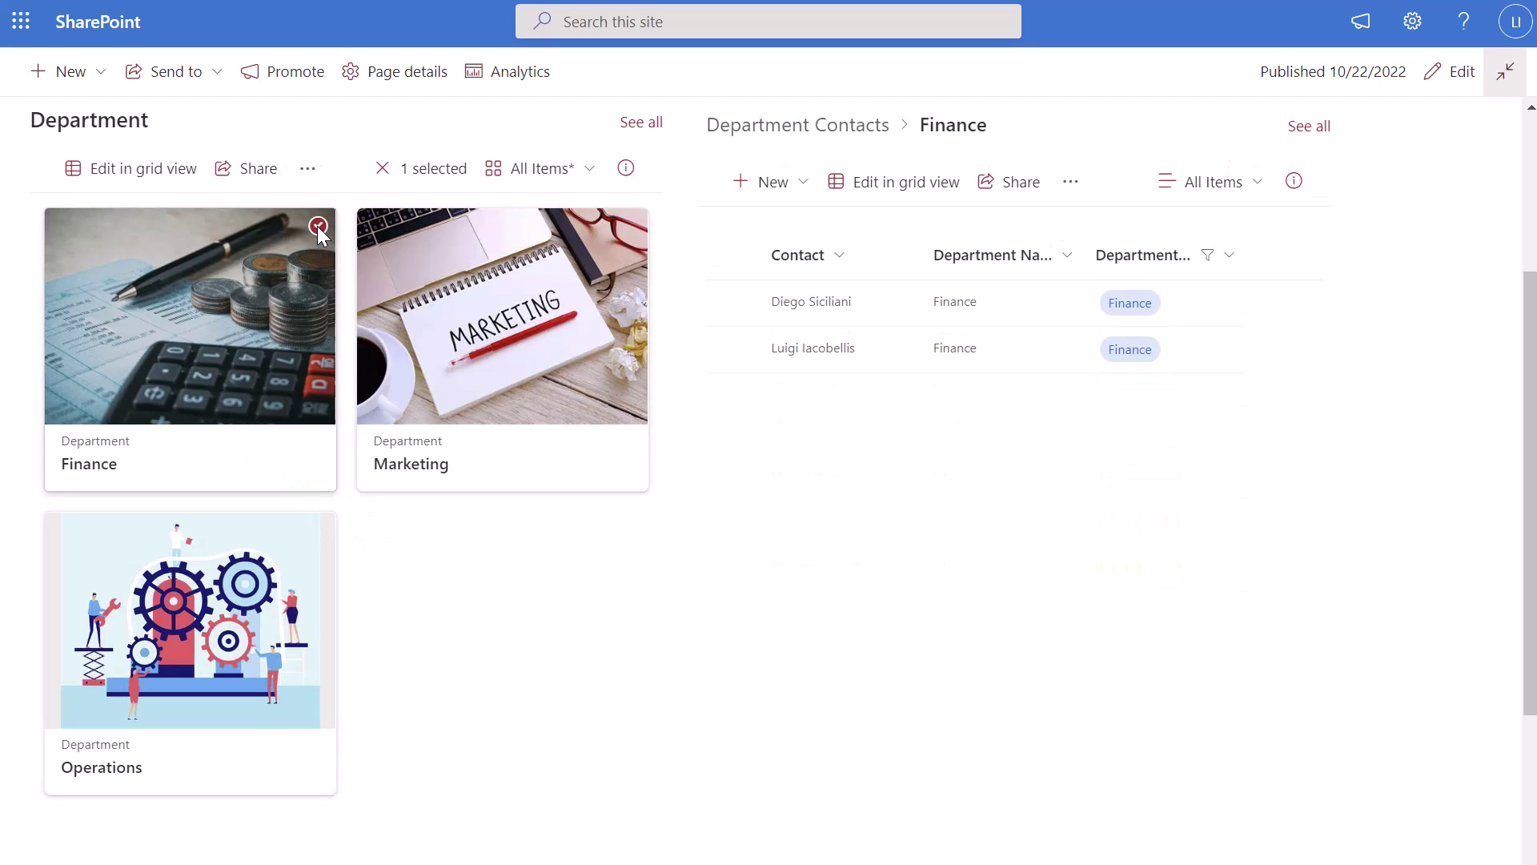
pyautogui.click(317, 226)
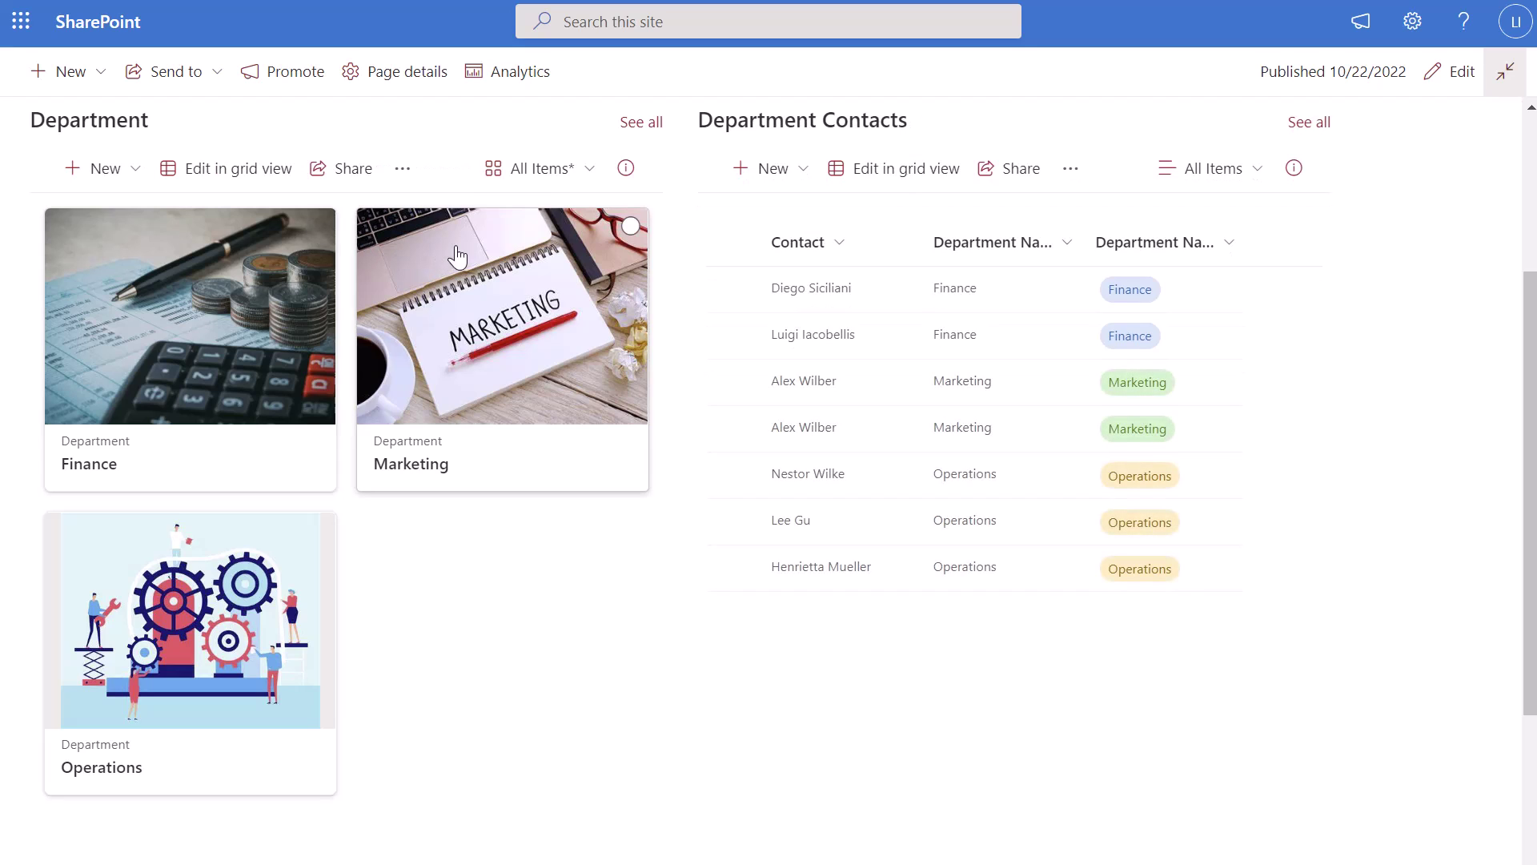
pyautogui.click(631, 227)
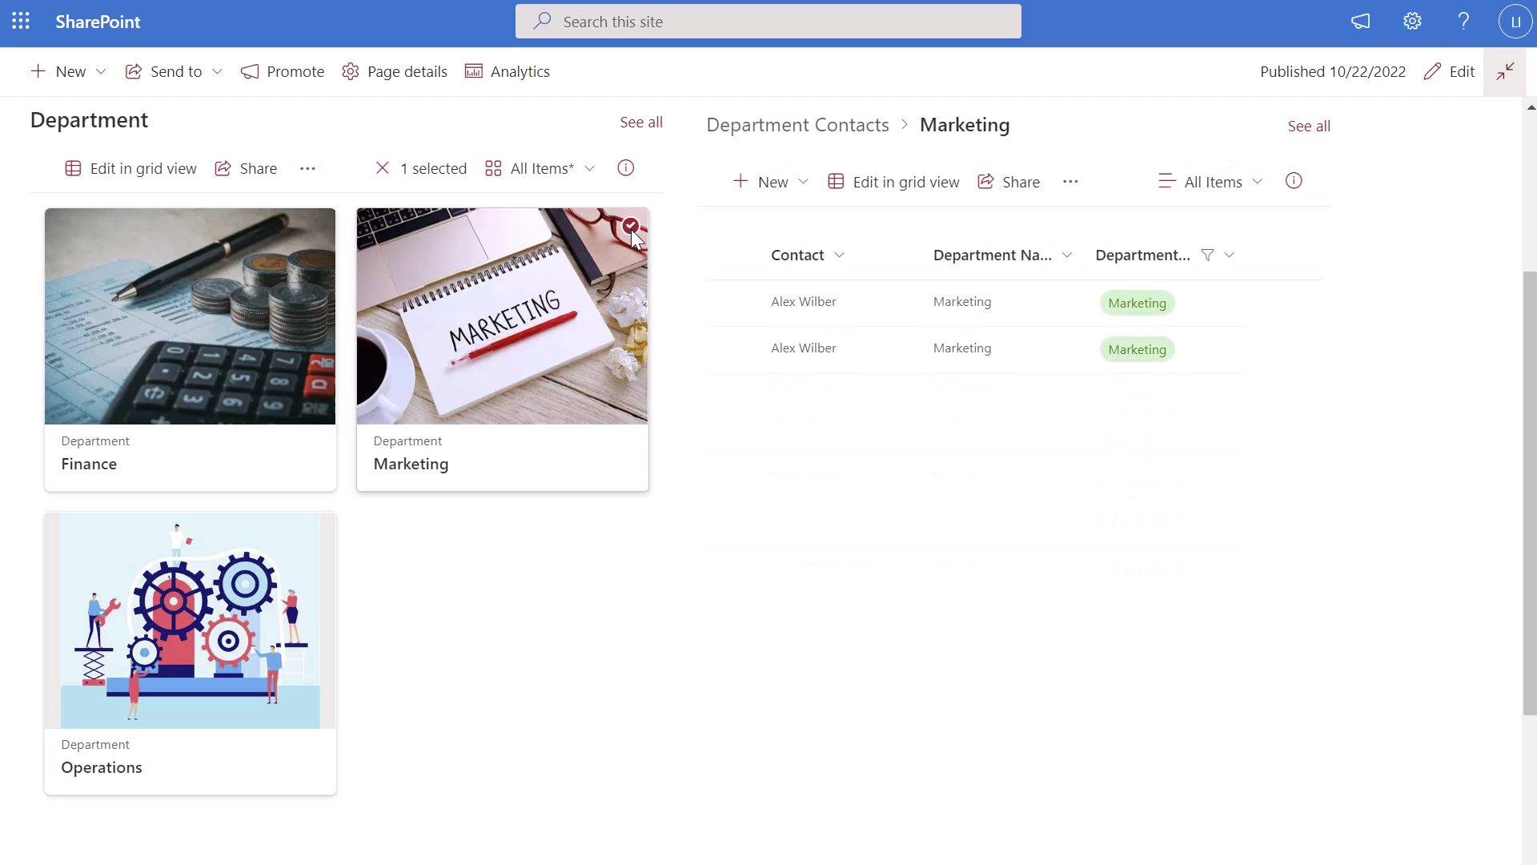
pyautogui.click(631, 227)
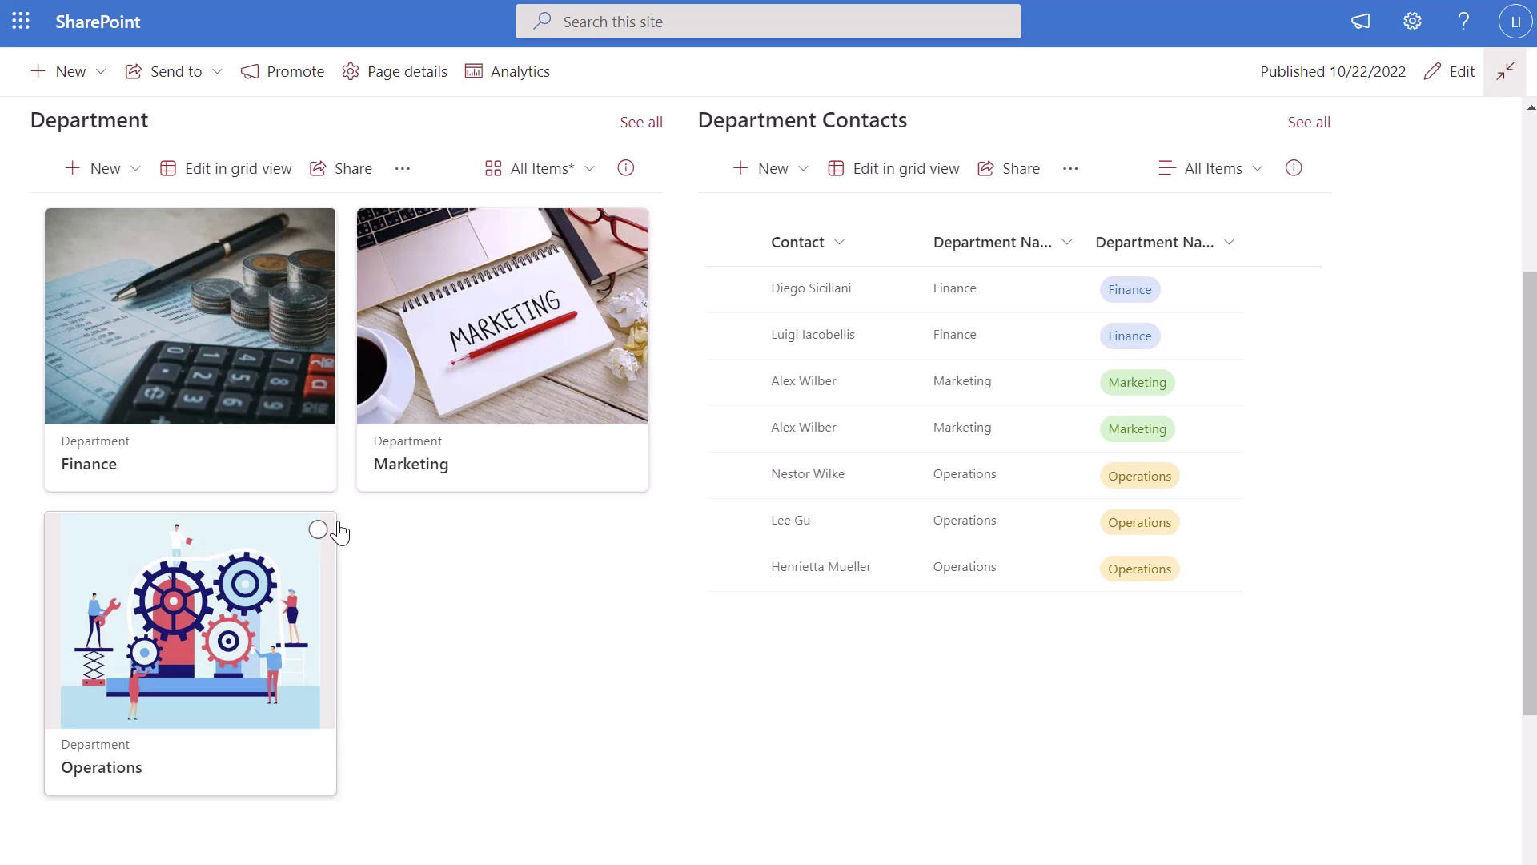
pyautogui.click(318, 530)
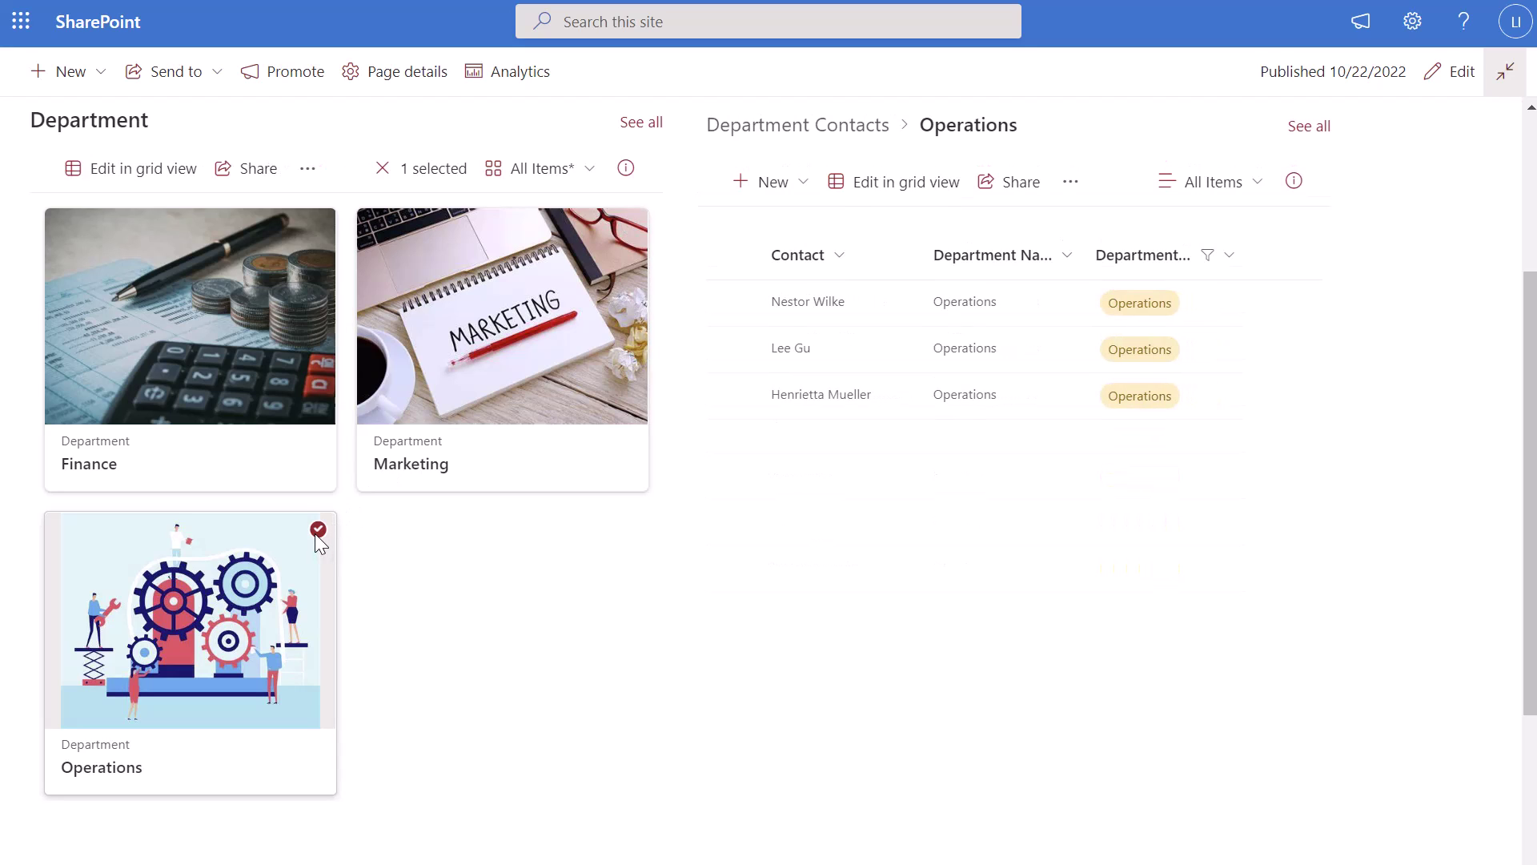
pyautogui.click(315, 535)
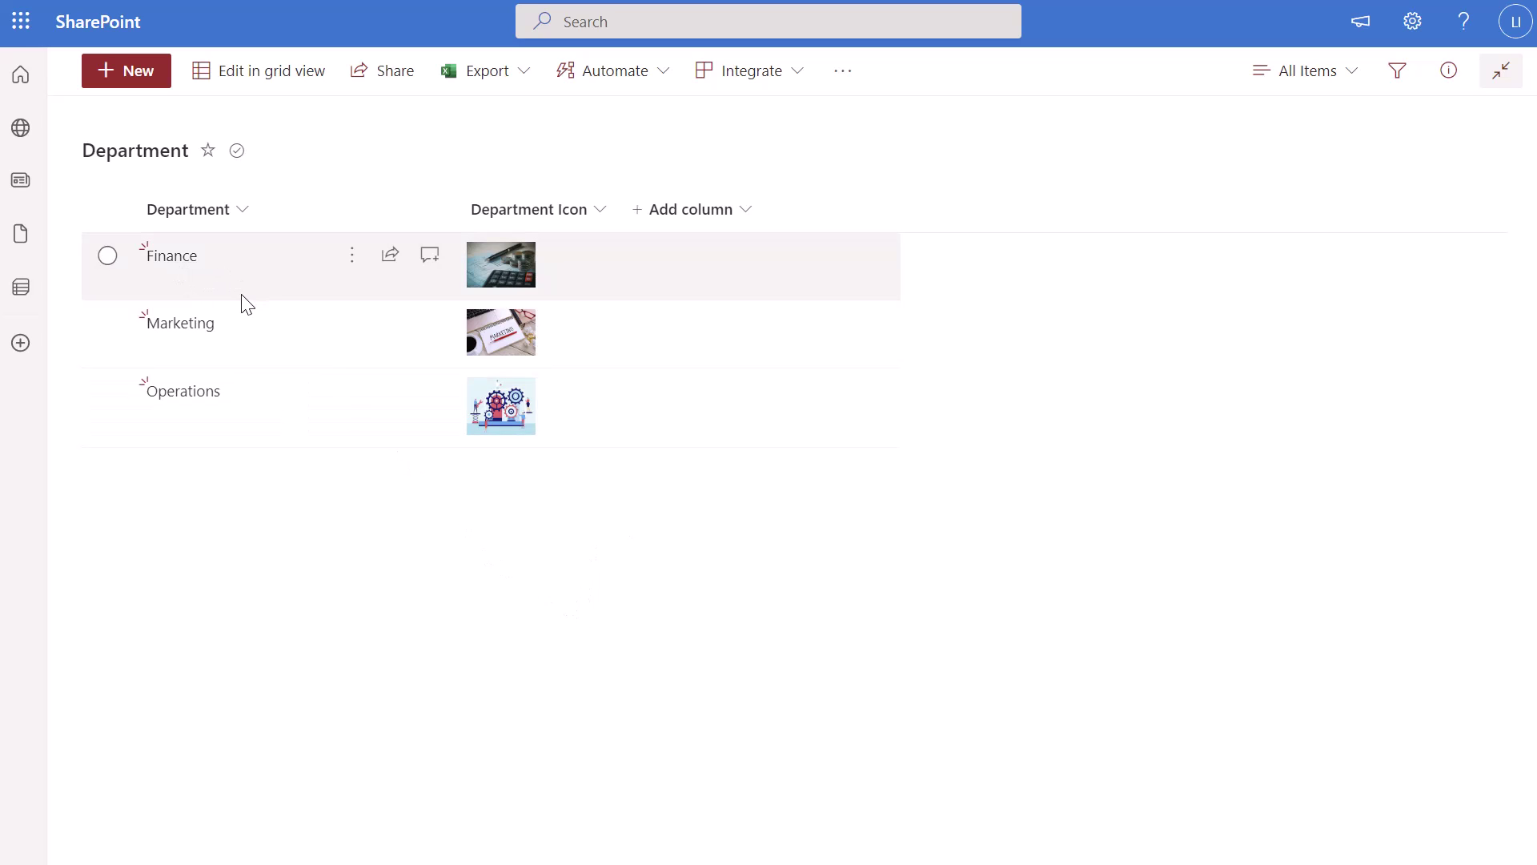
# Step: Examine the new-item form fields of the Department list and the Department Contacts list without saving any item
pyautogui.click(132, 77)
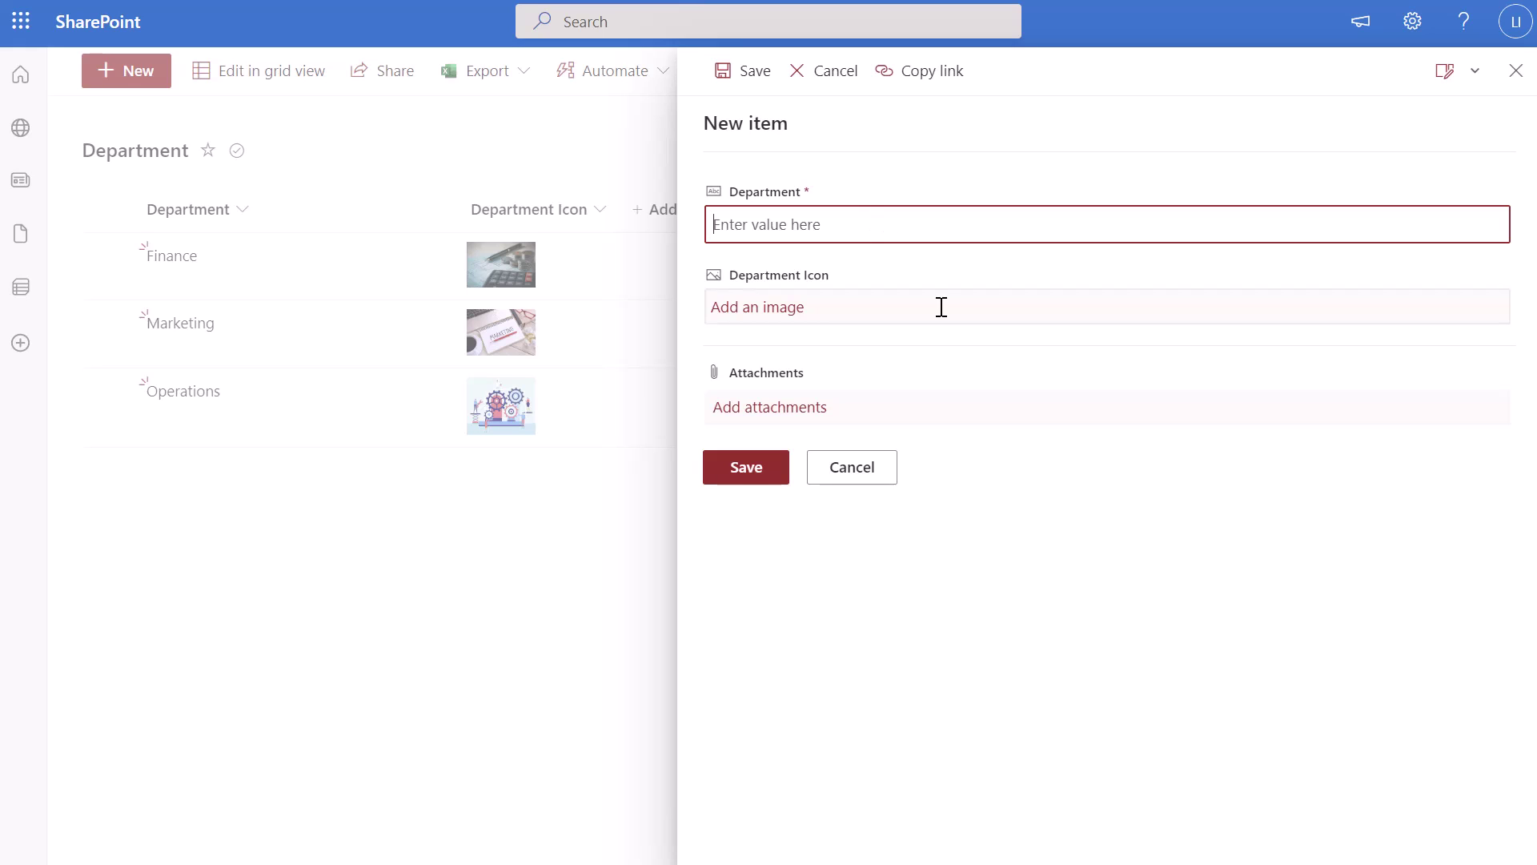
pyautogui.click(848, 479)
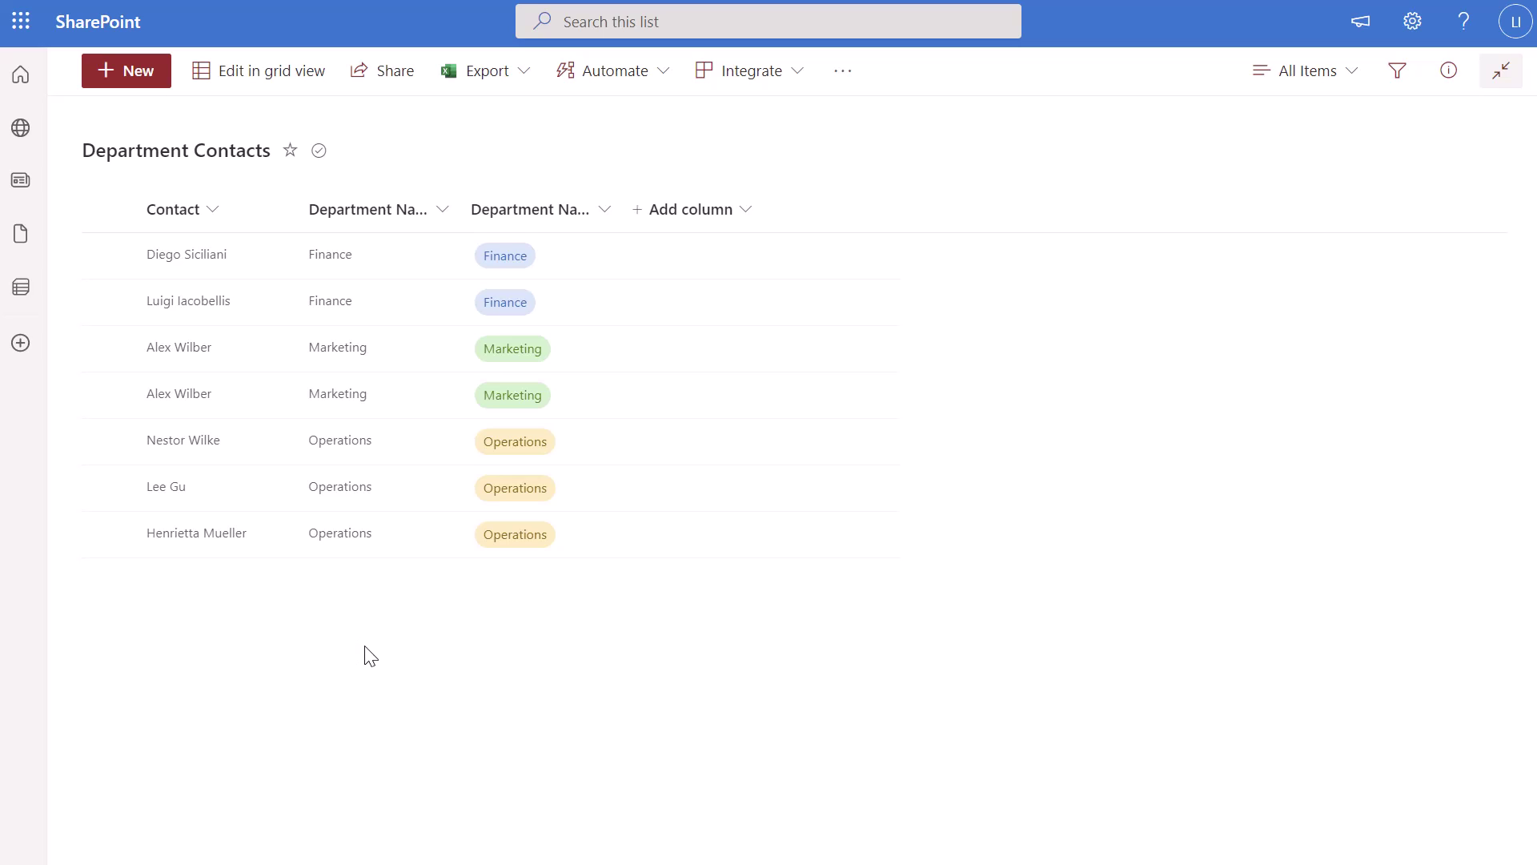
pyautogui.click(141, 88)
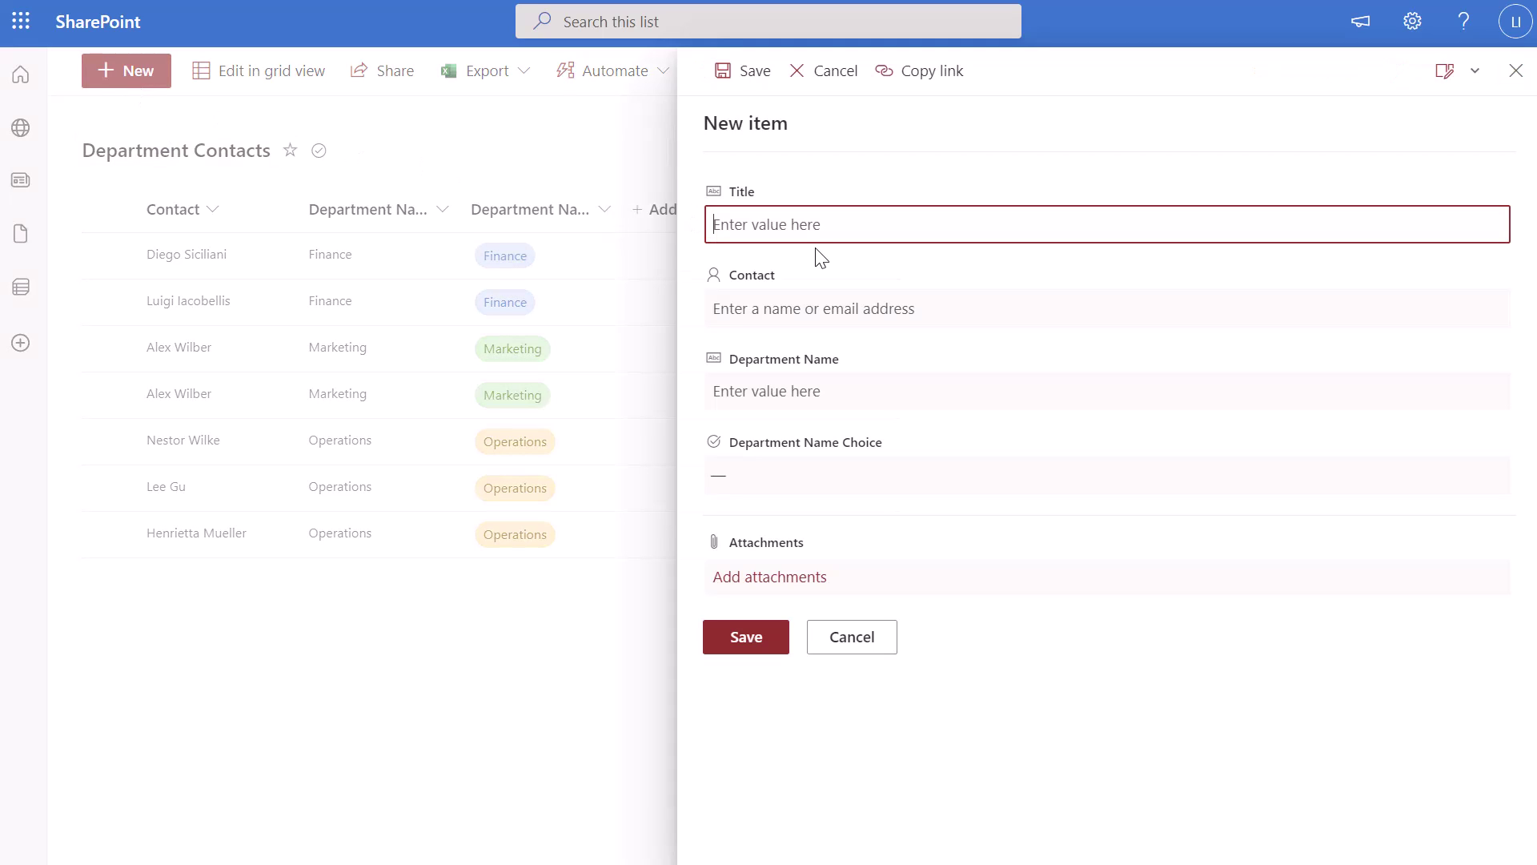
pyautogui.click(901, 404)
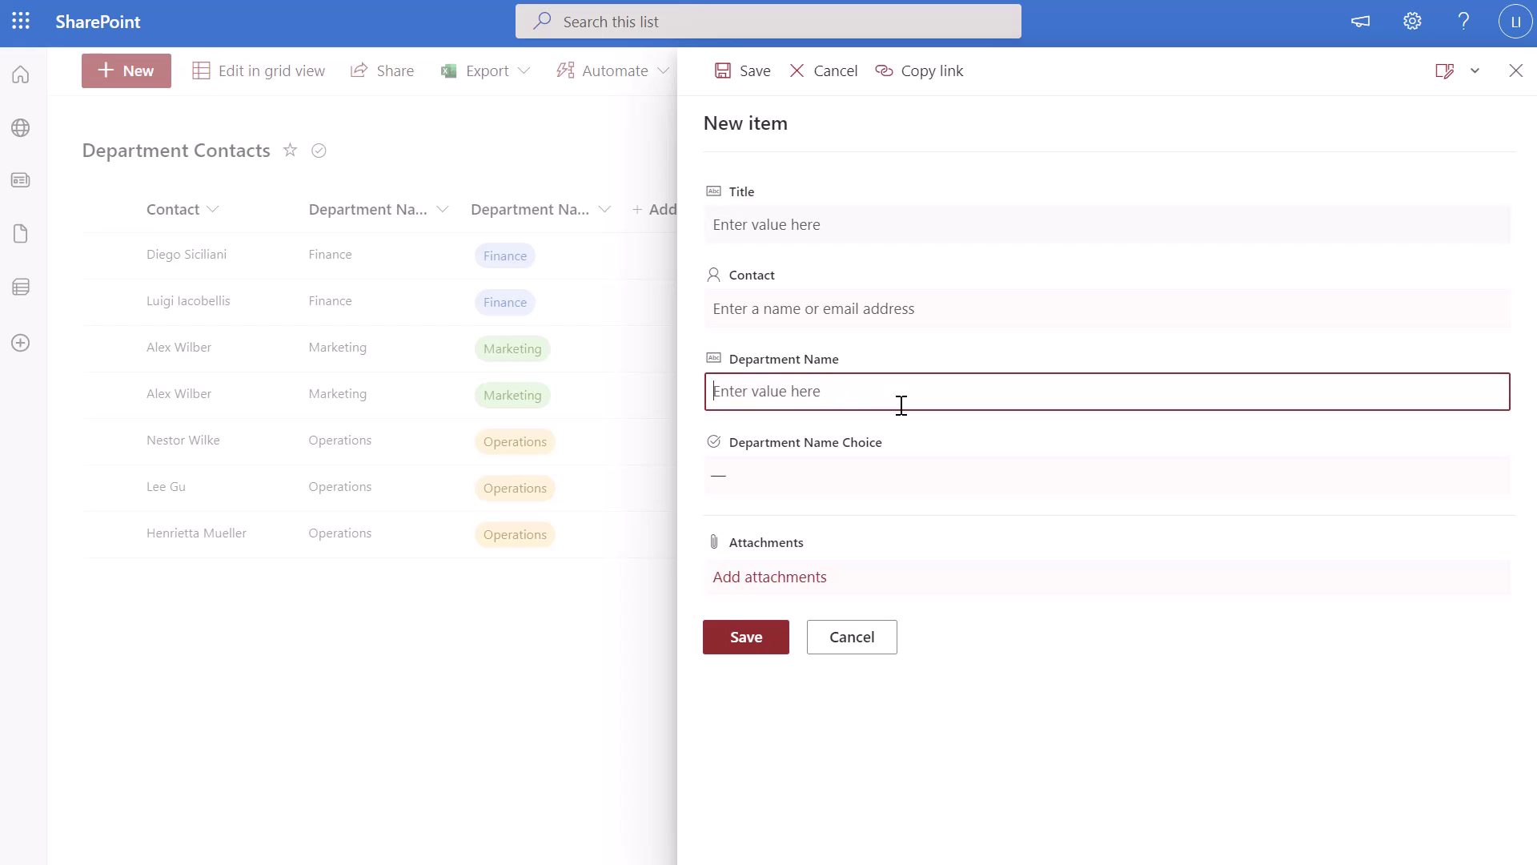
pyautogui.click(857, 476)
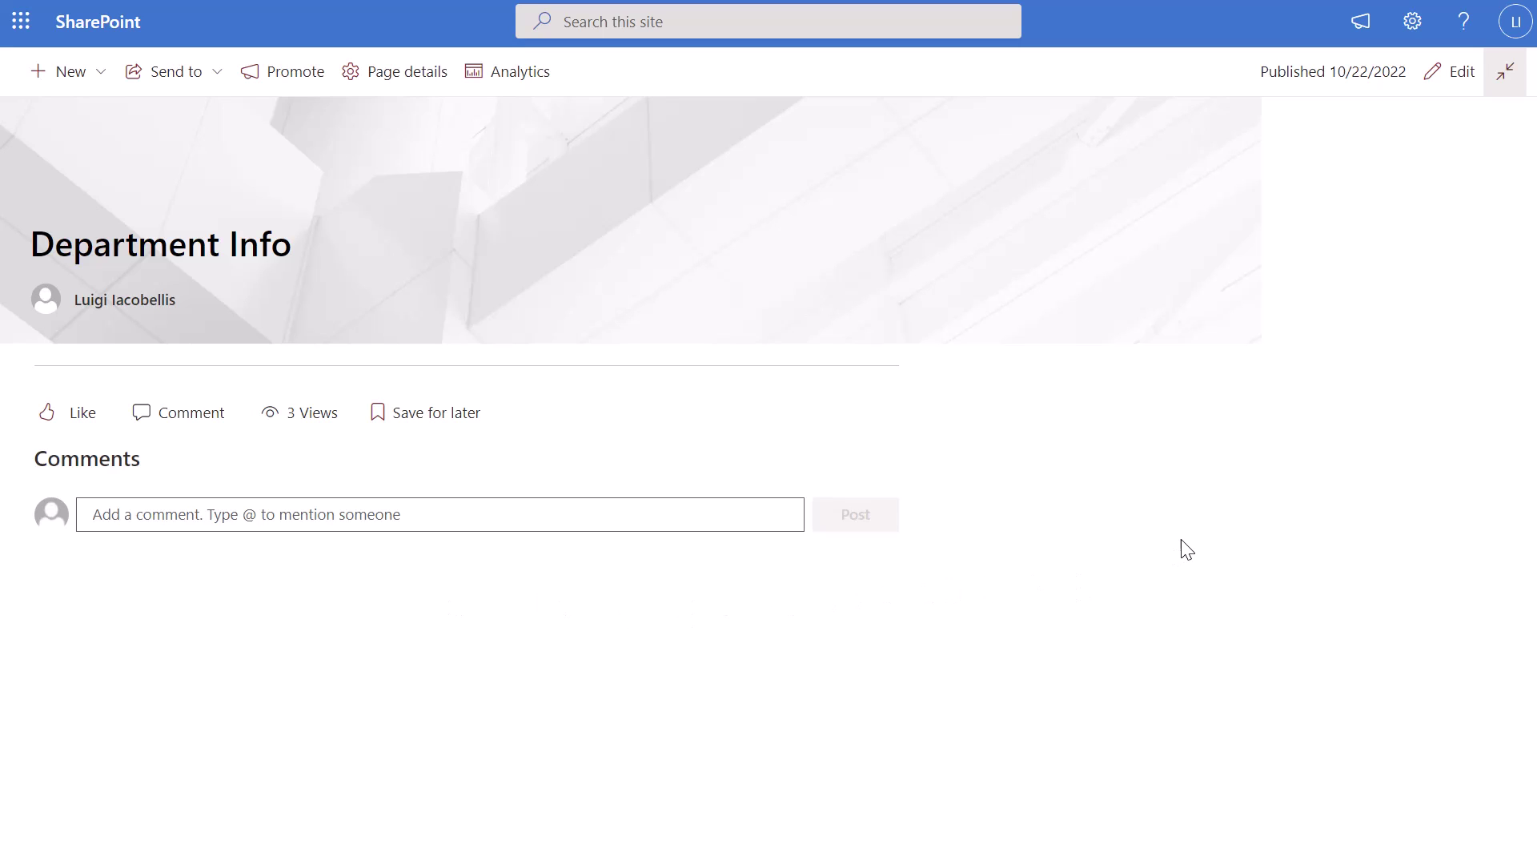
# Step: Put the Department Info page into edit mode and add a two-column section below the title area
pyautogui.click(1459, 78)
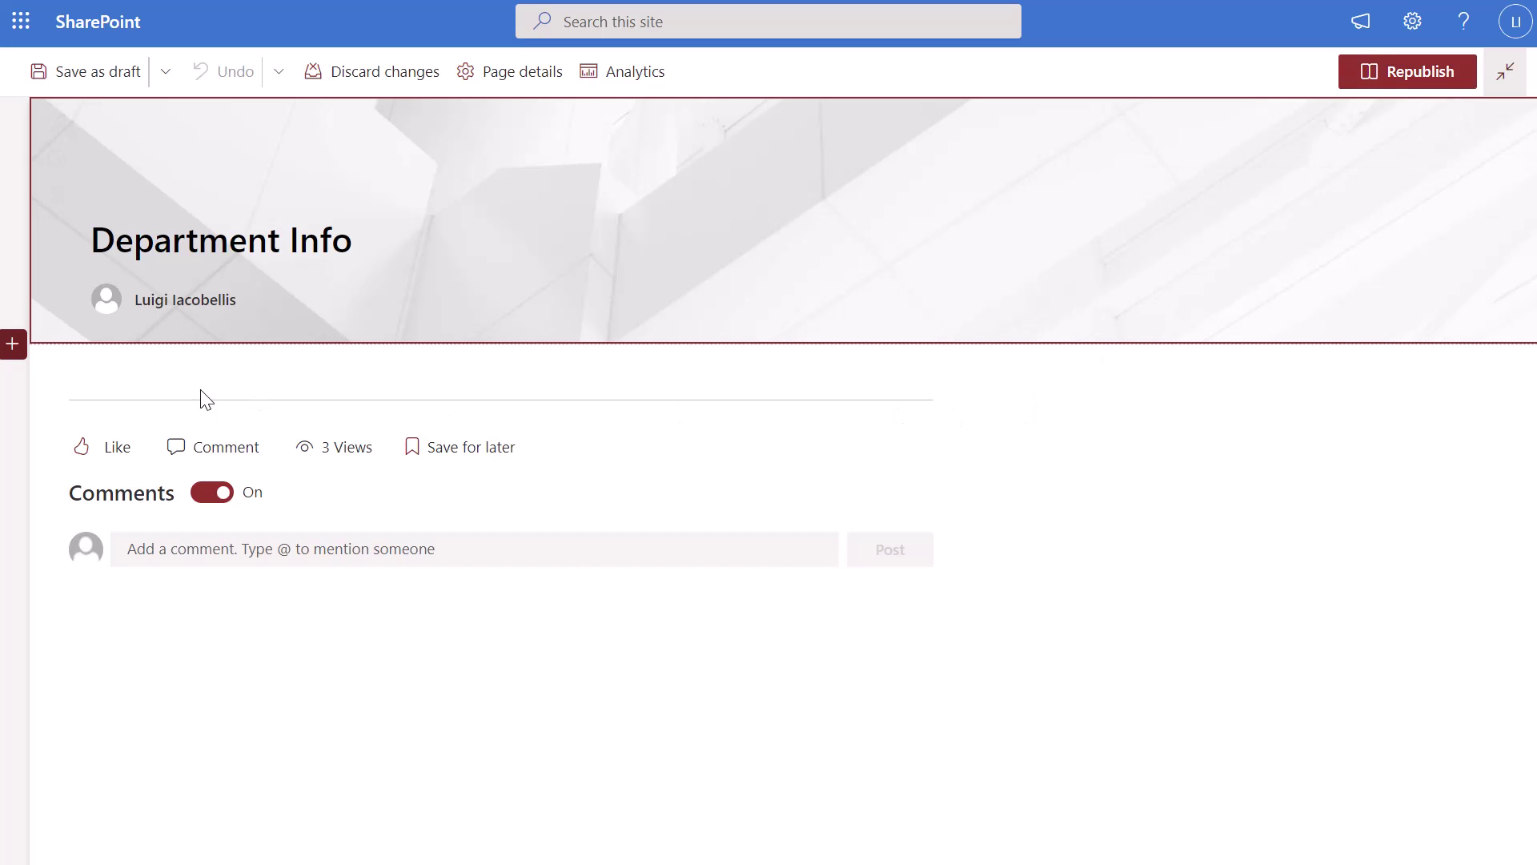
pyautogui.click(13, 344)
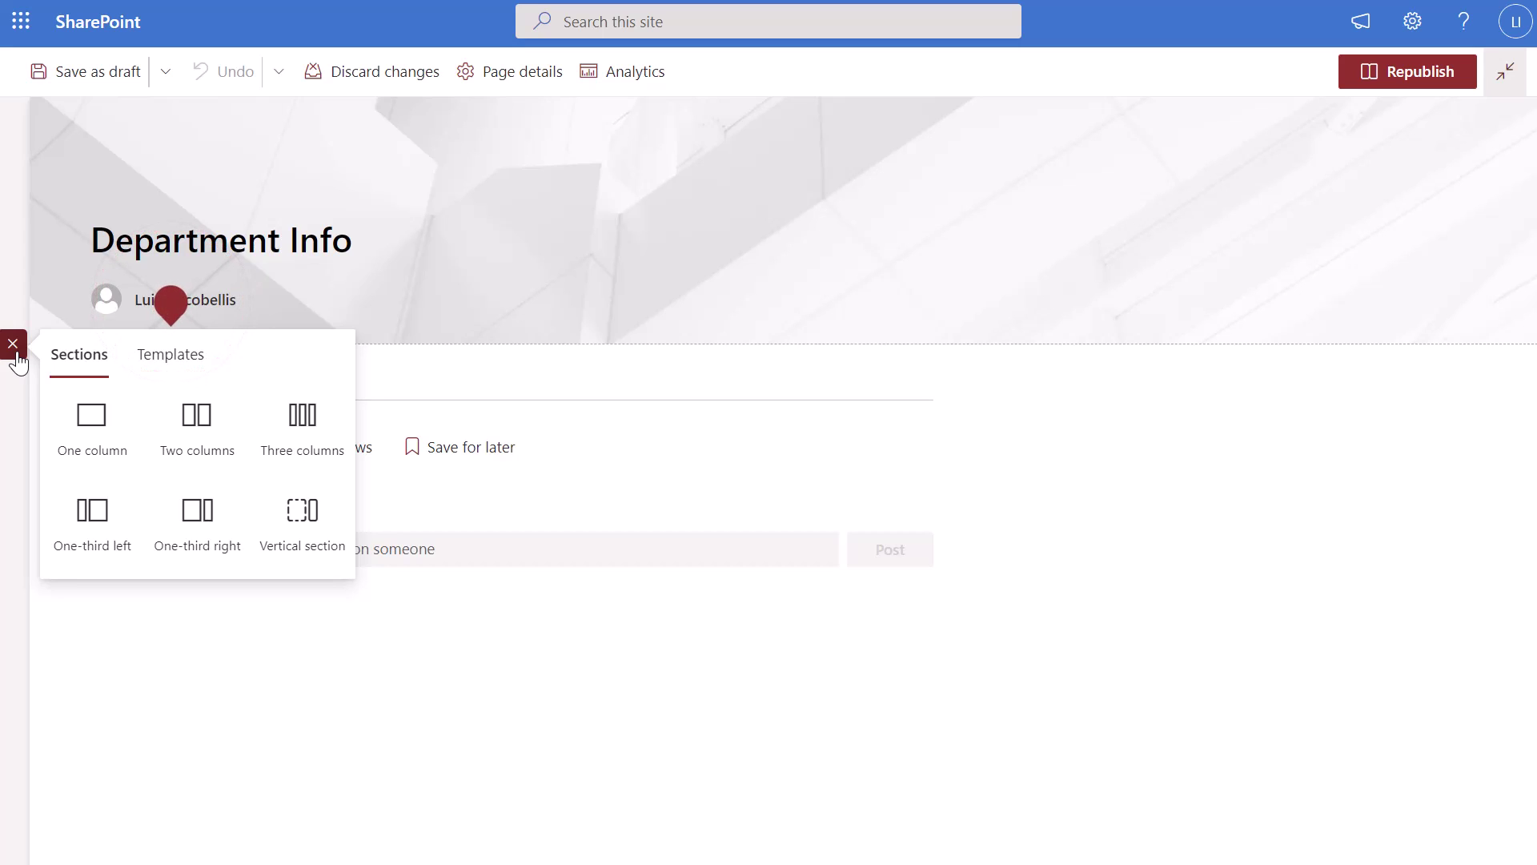
pyautogui.click(178, 429)
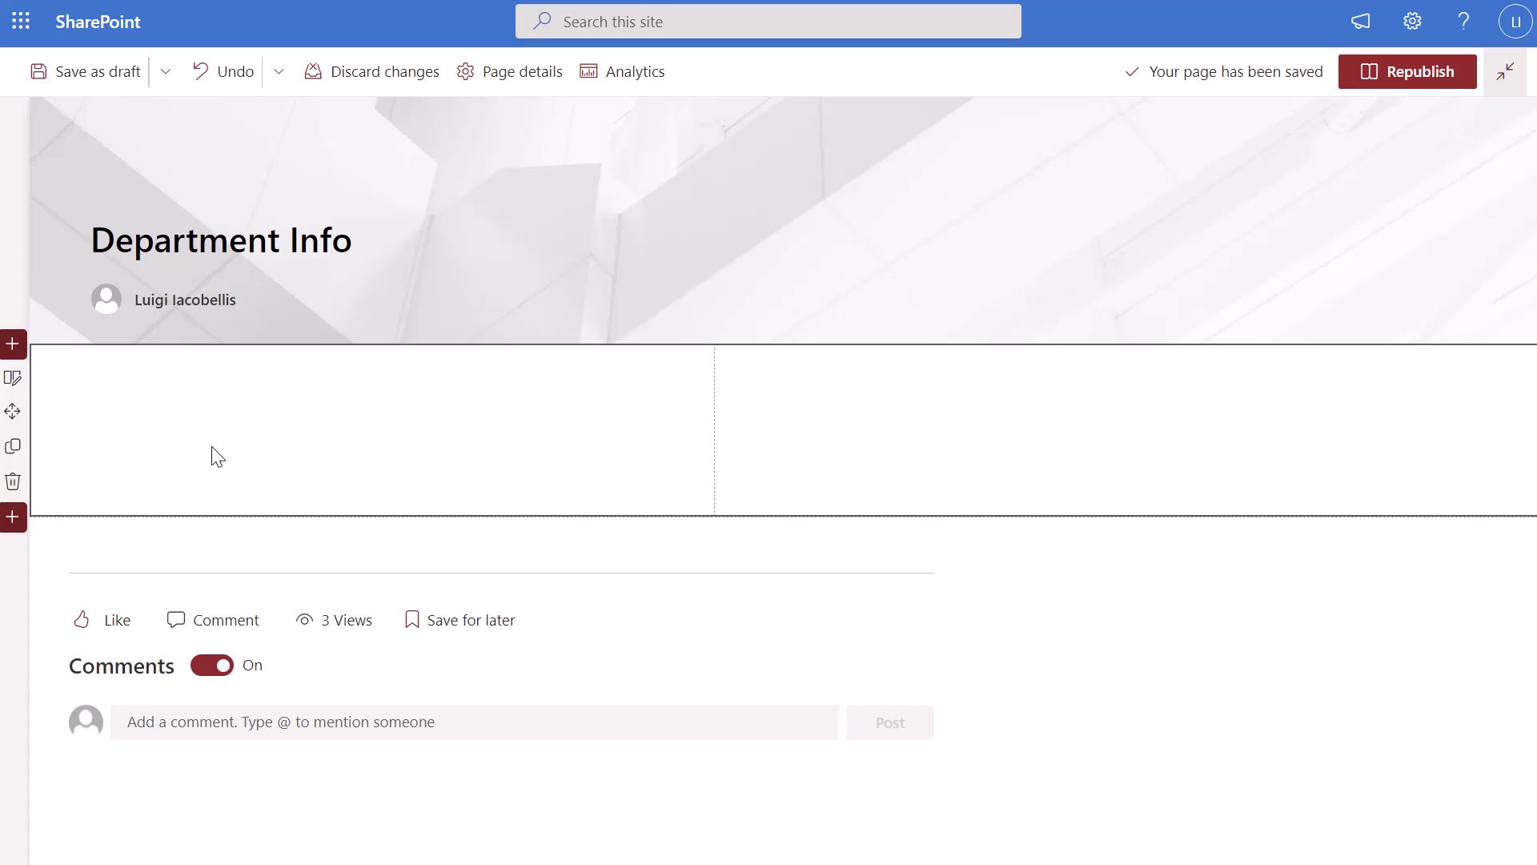
# Step: Add a List web part to the section's first column and have it show the Department list
pyautogui.moveTo(372, 375)
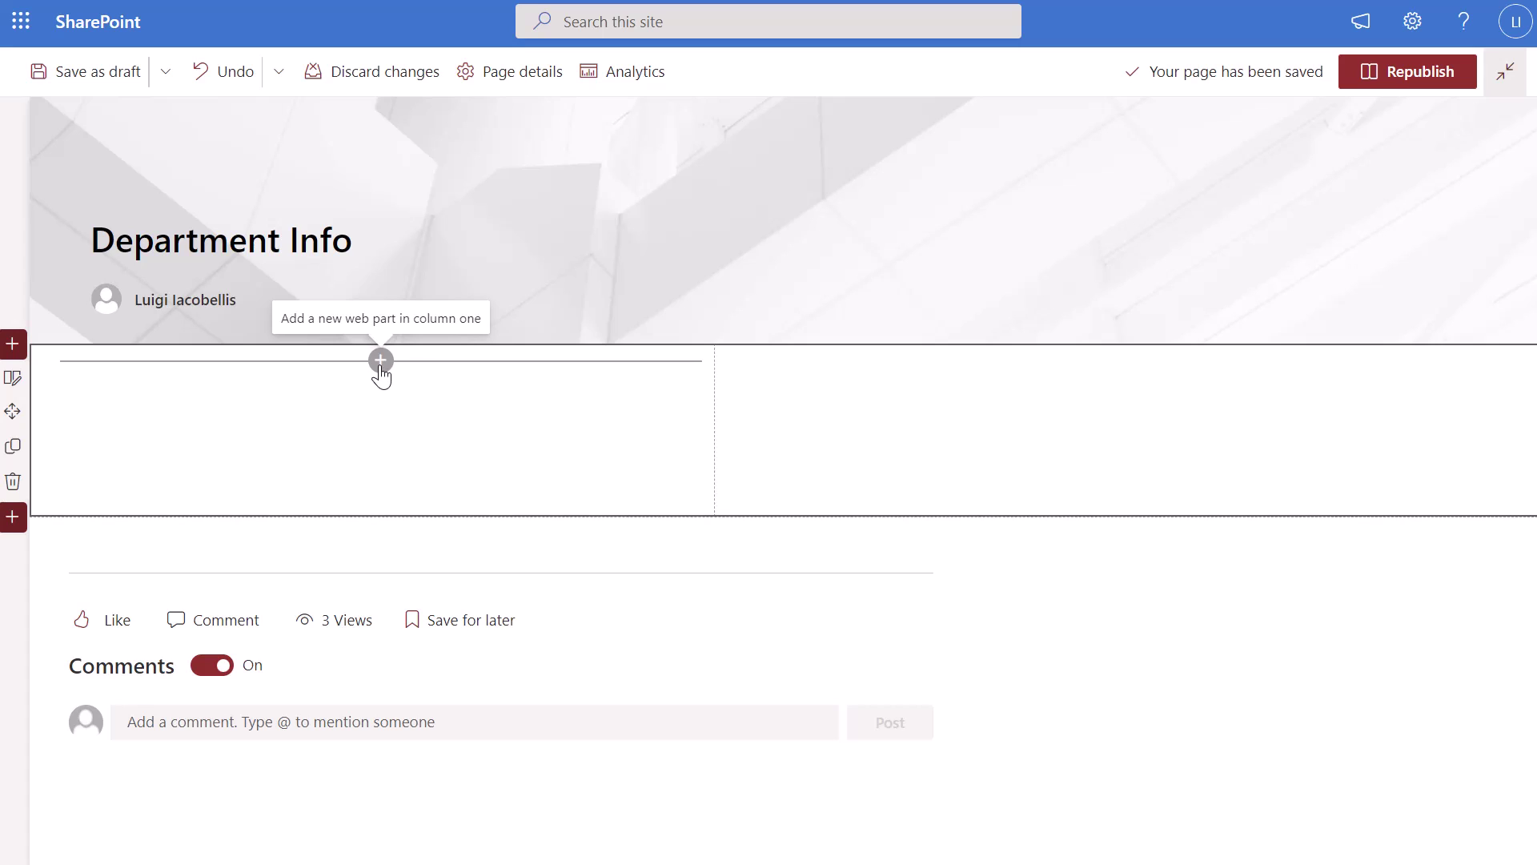
pyautogui.click(381, 361)
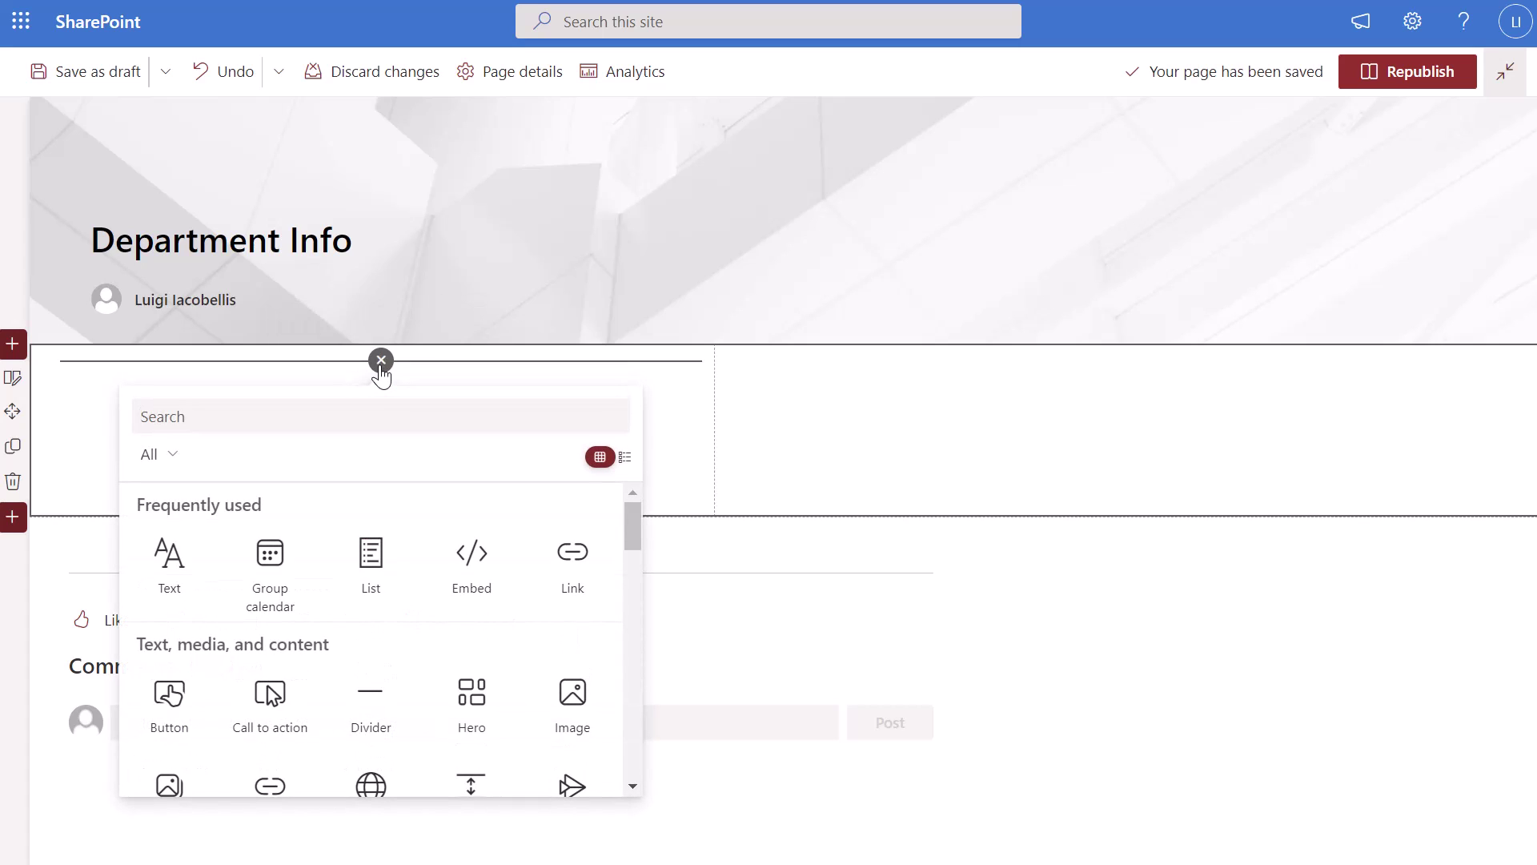
pyautogui.write('list')
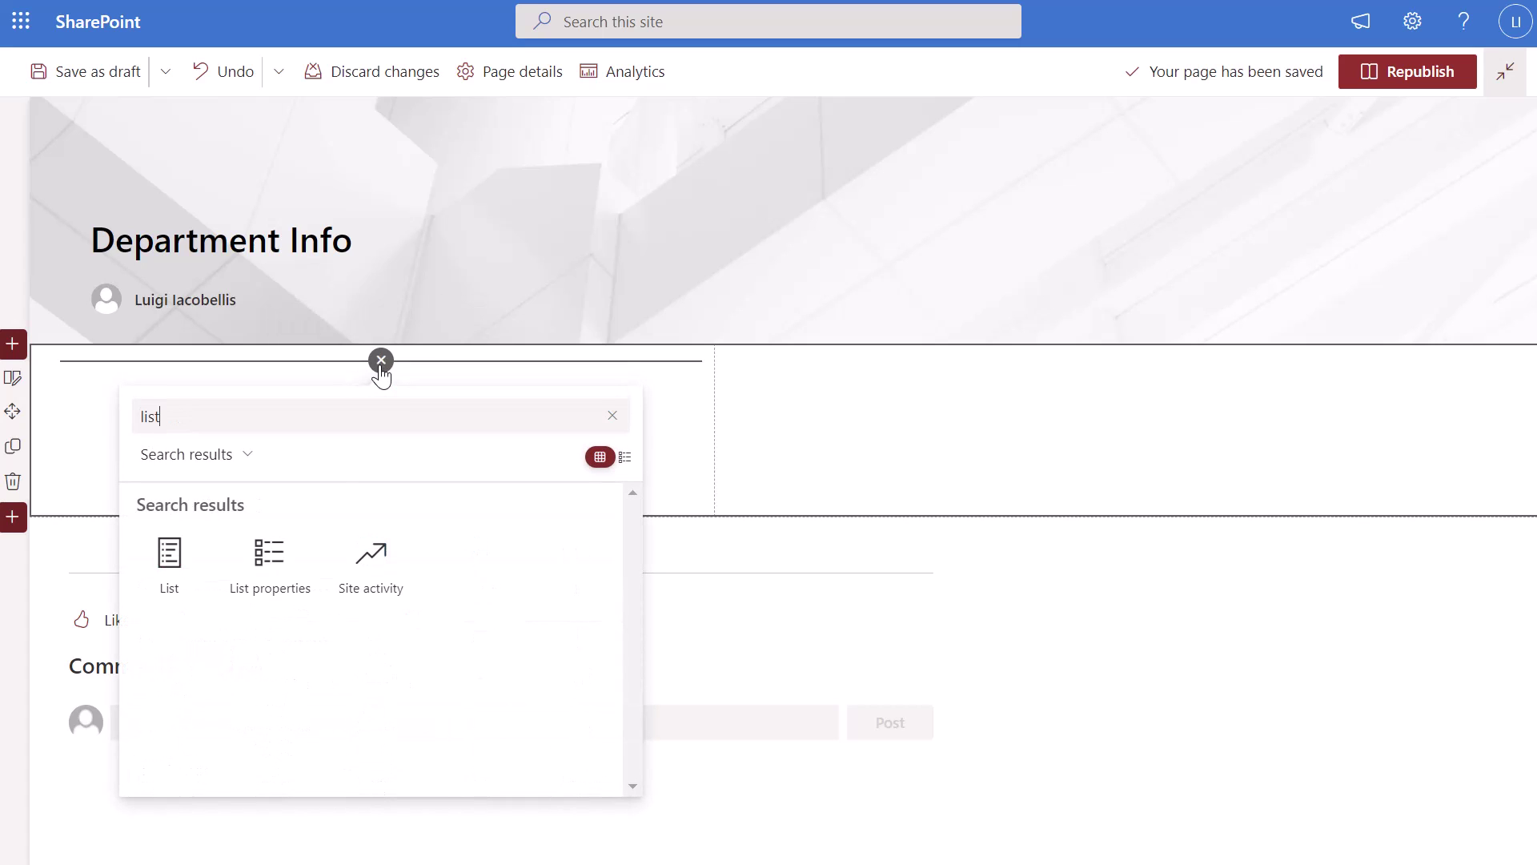
pyautogui.click(170, 560)
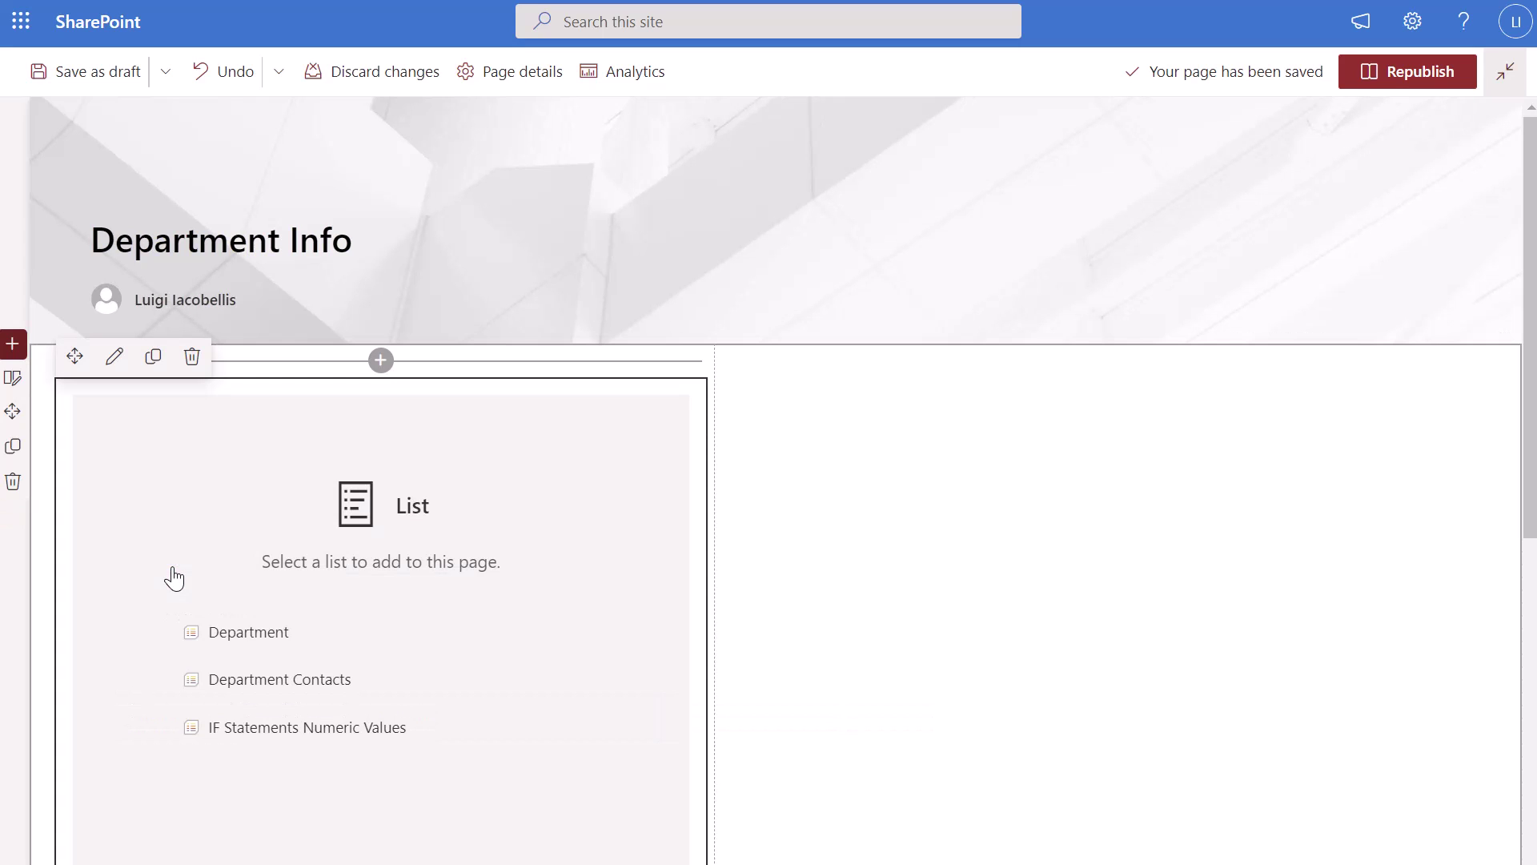
pyautogui.click(249, 634)
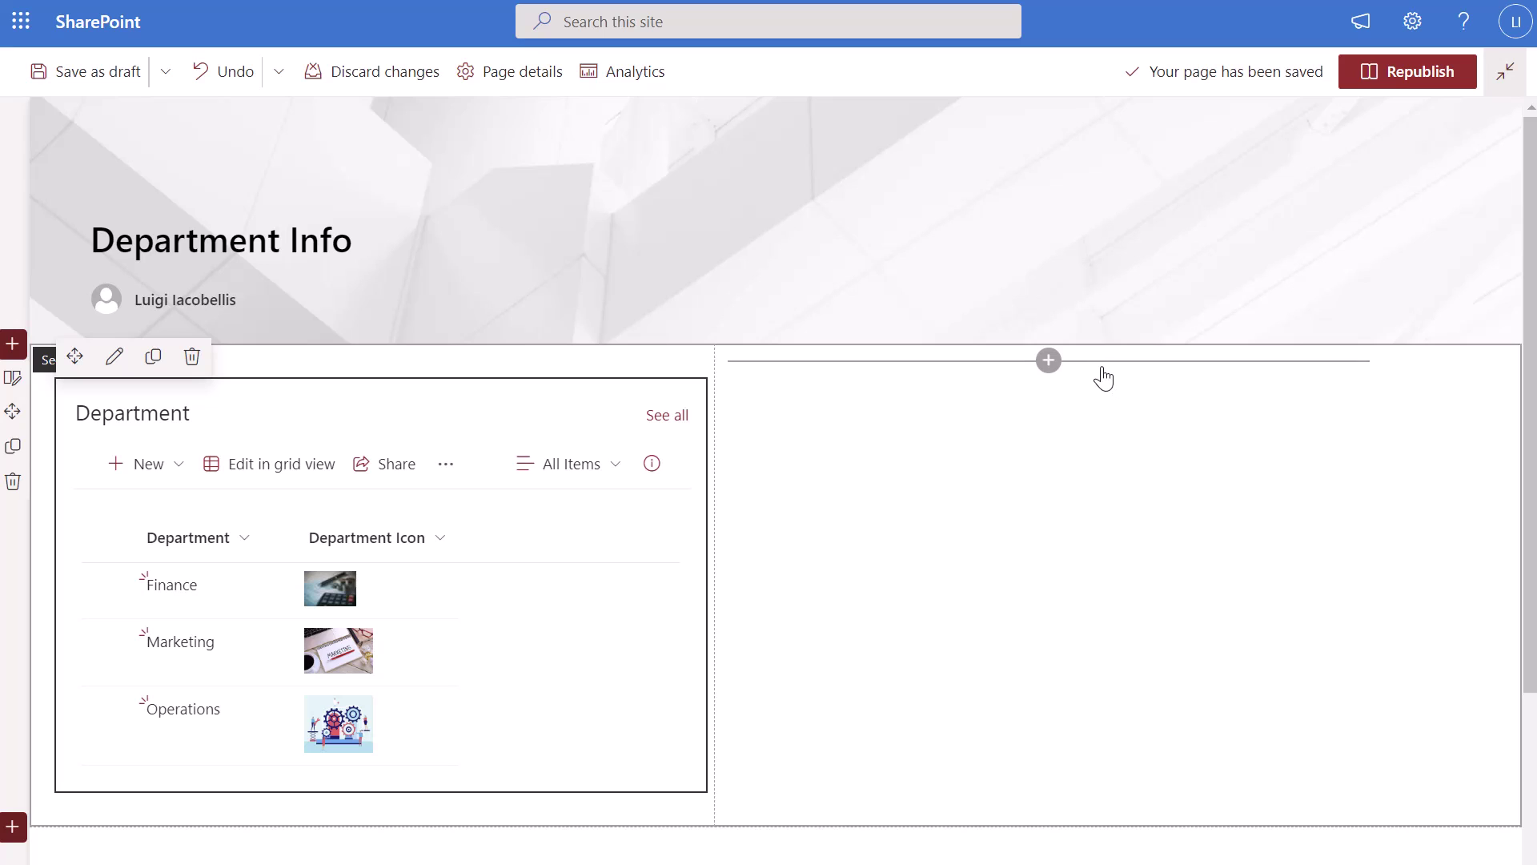
# Step: Add a List web part to the section's second column and have it show the Department Contacts list
pyautogui.click(1049, 362)
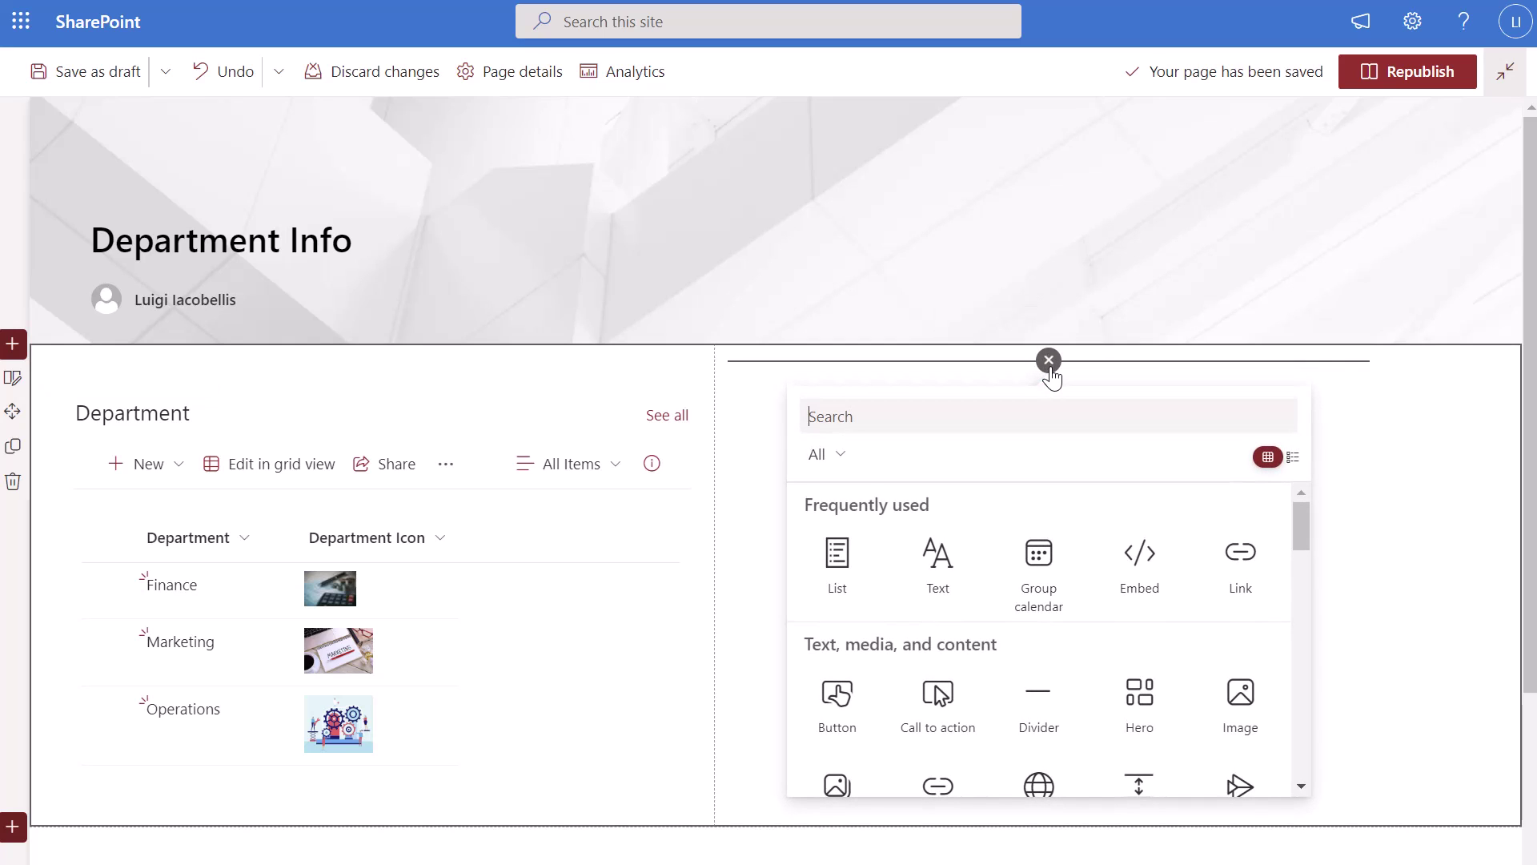
pyautogui.write('list')
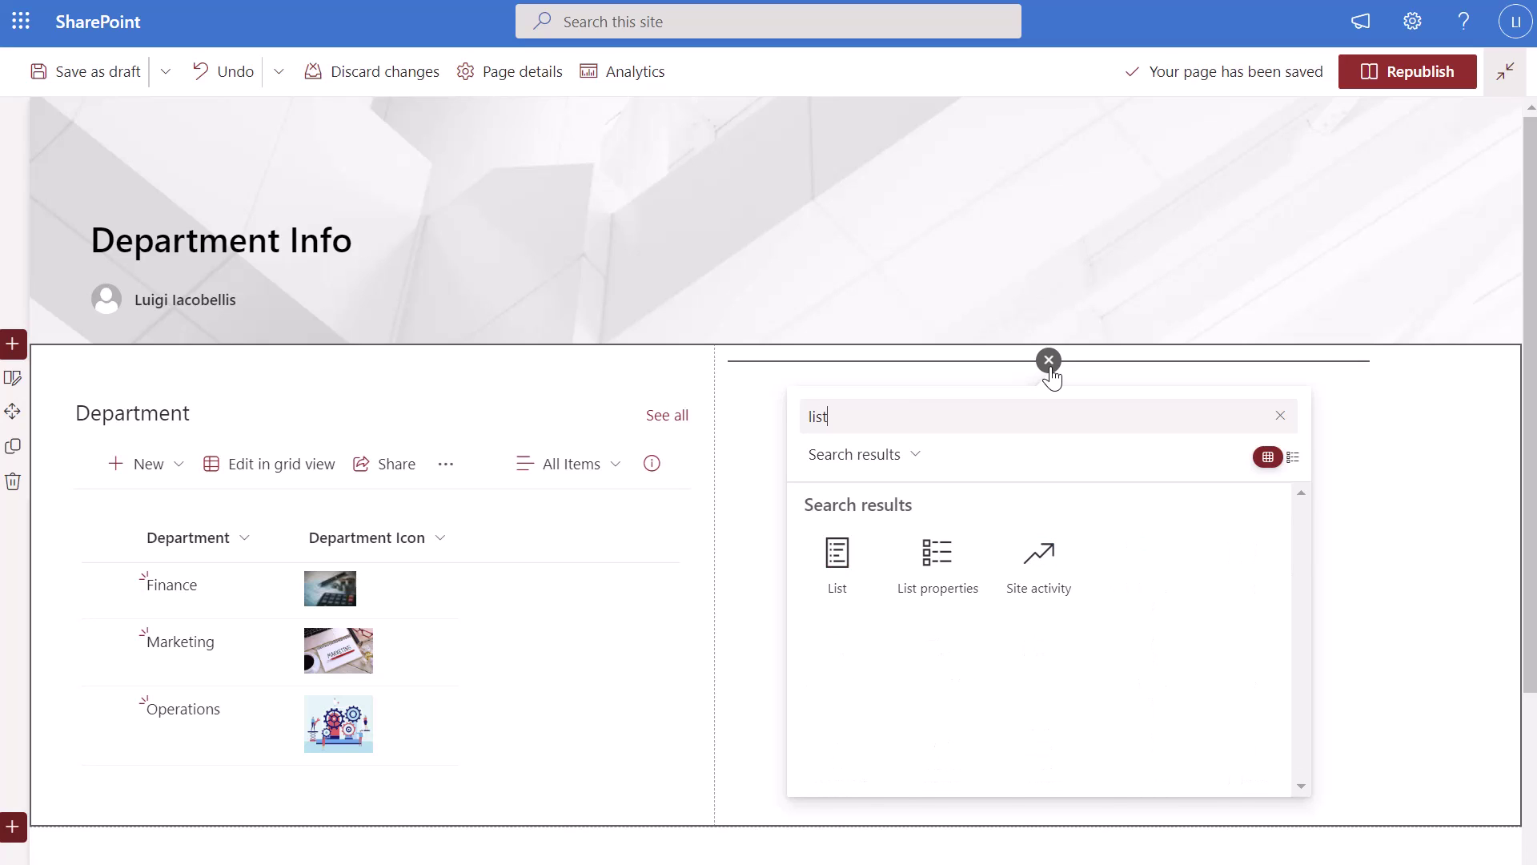
pyautogui.click(837, 560)
pyautogui.click(954, 686)
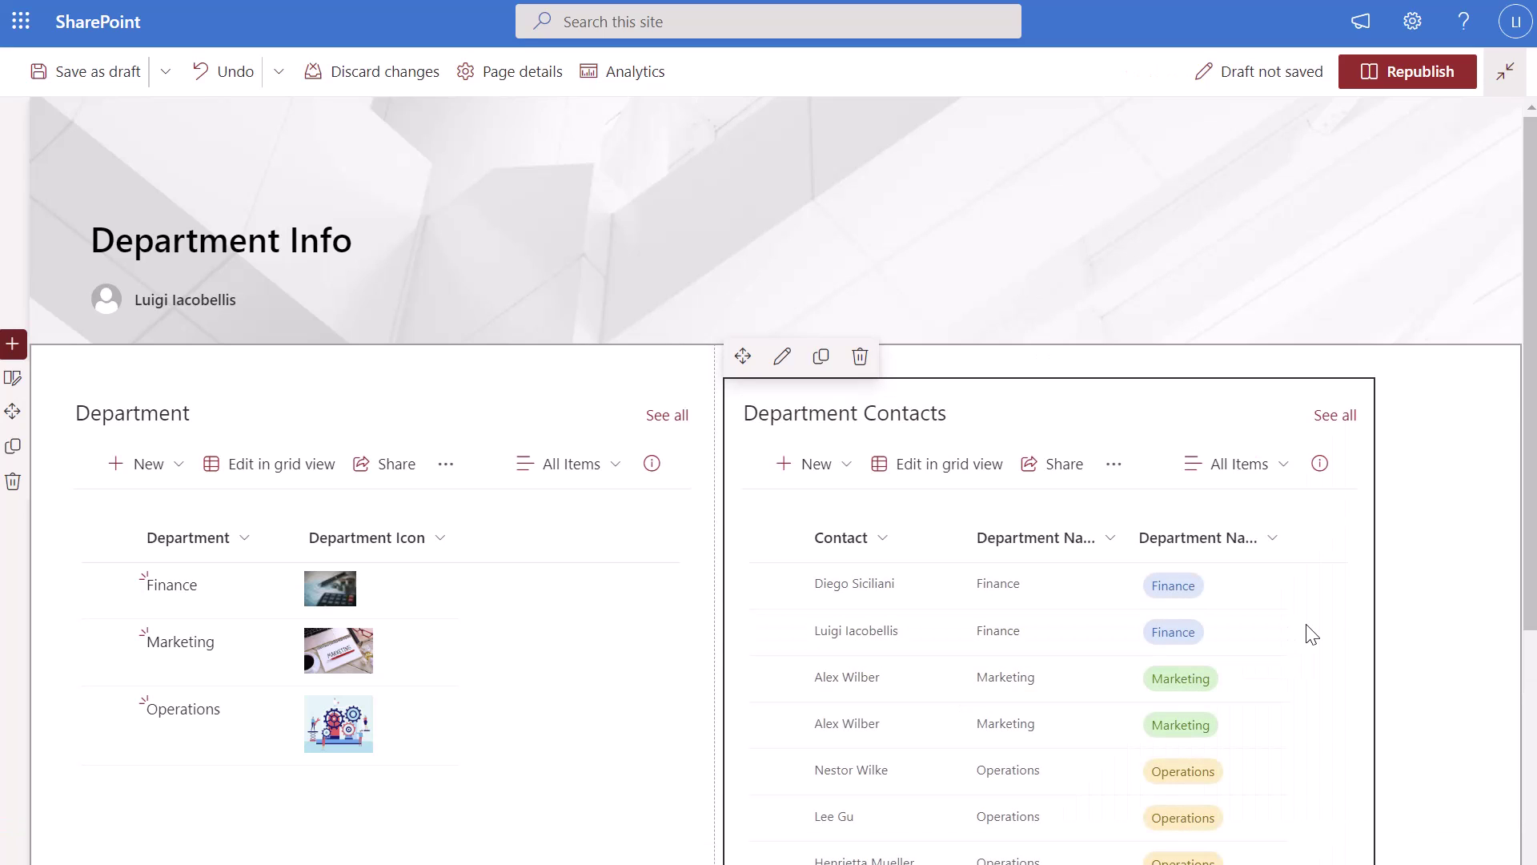
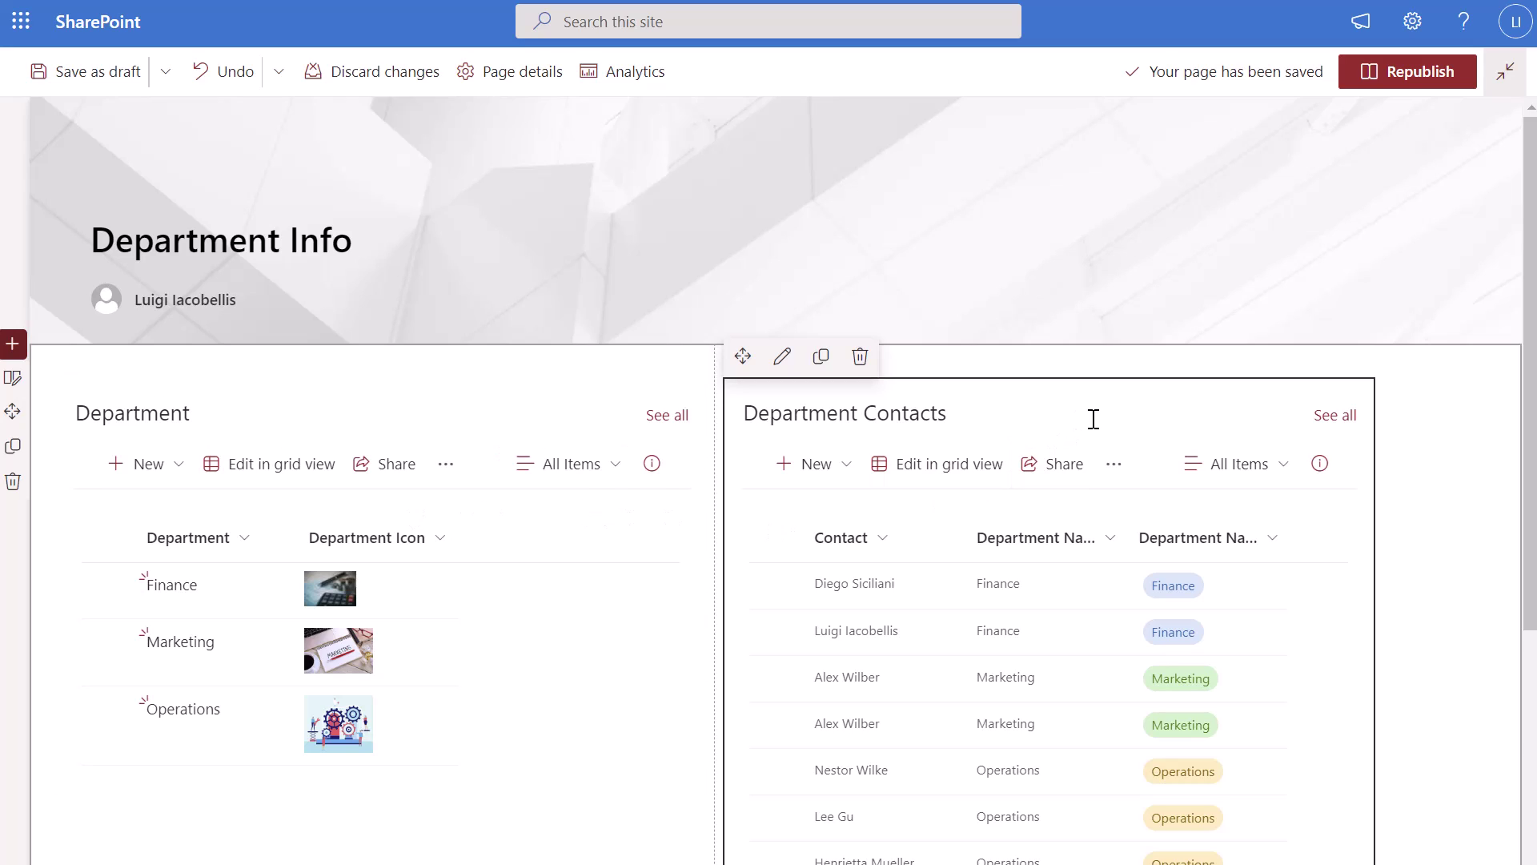
# Step: Turn on dynamic filtering for the Department Contacts web part and choose Department Name as the column to filter
pyautogui.click(782, 358)
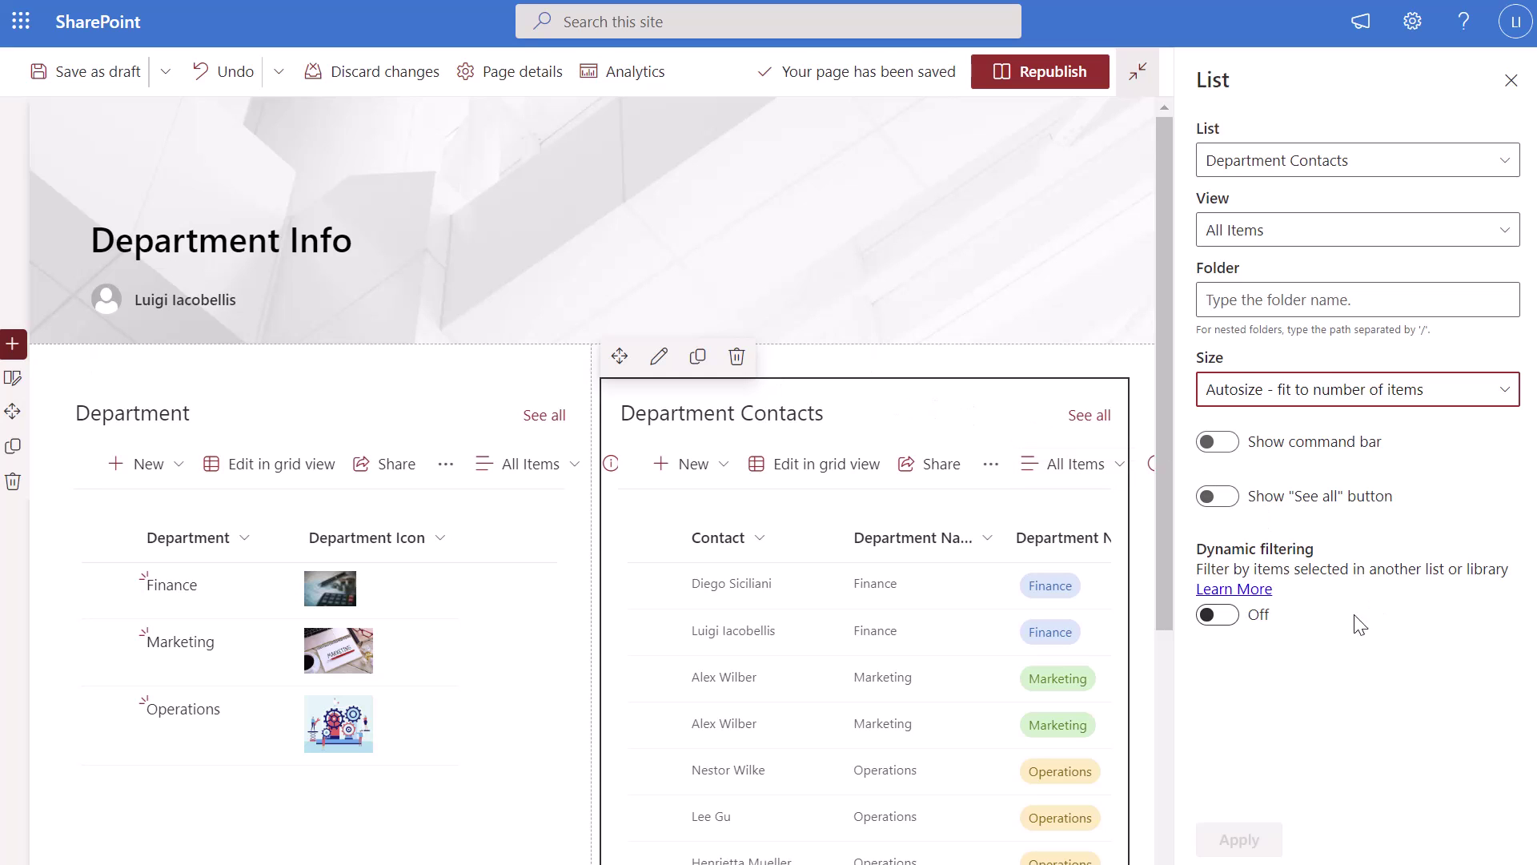
pyautogui.click(1216, 616)
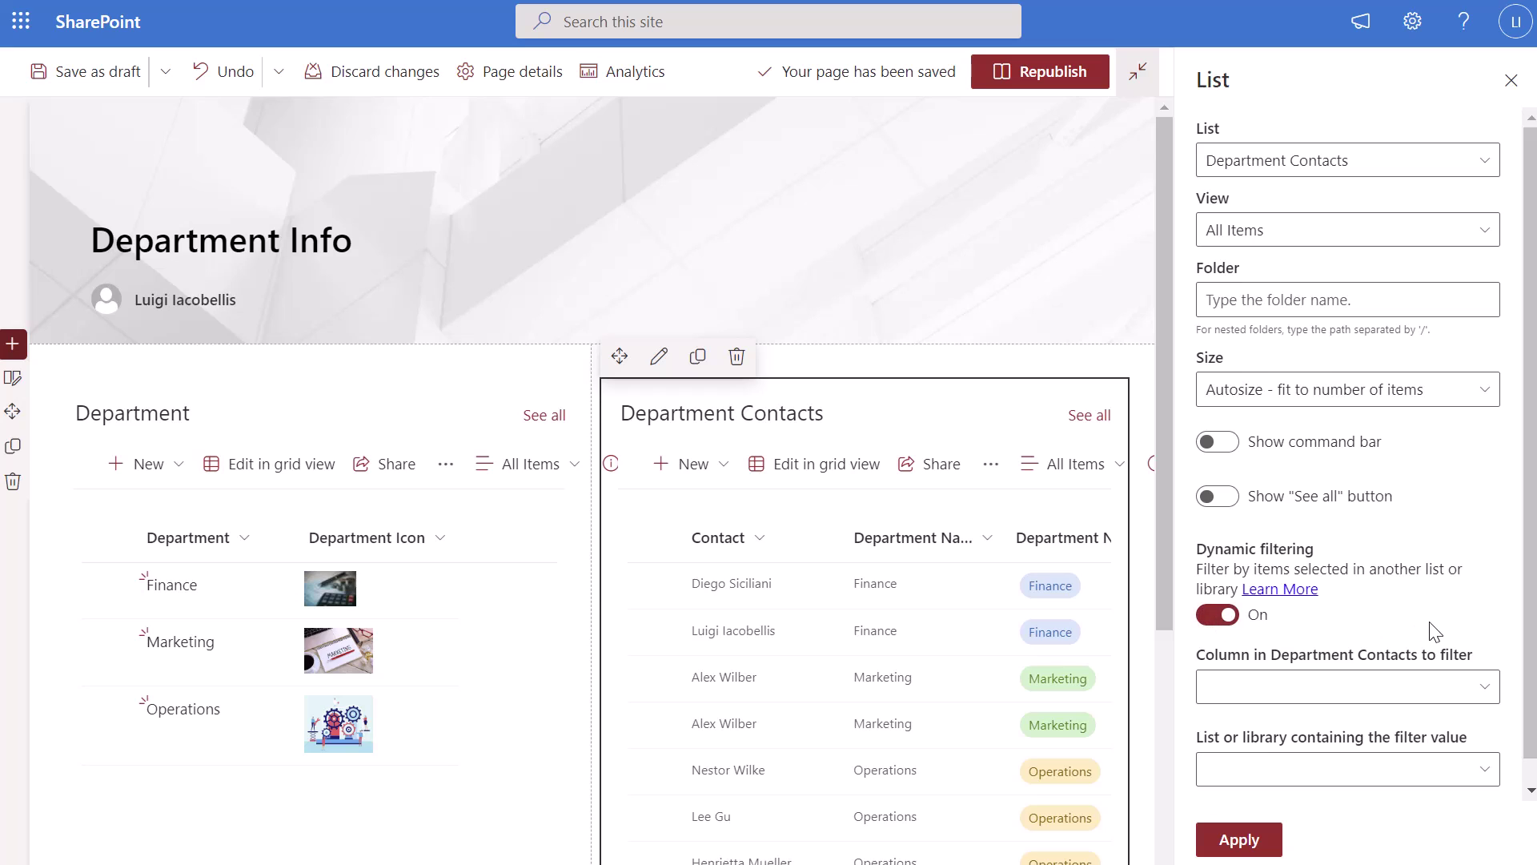
pyautogui.scroll(-1, 1430, 622)
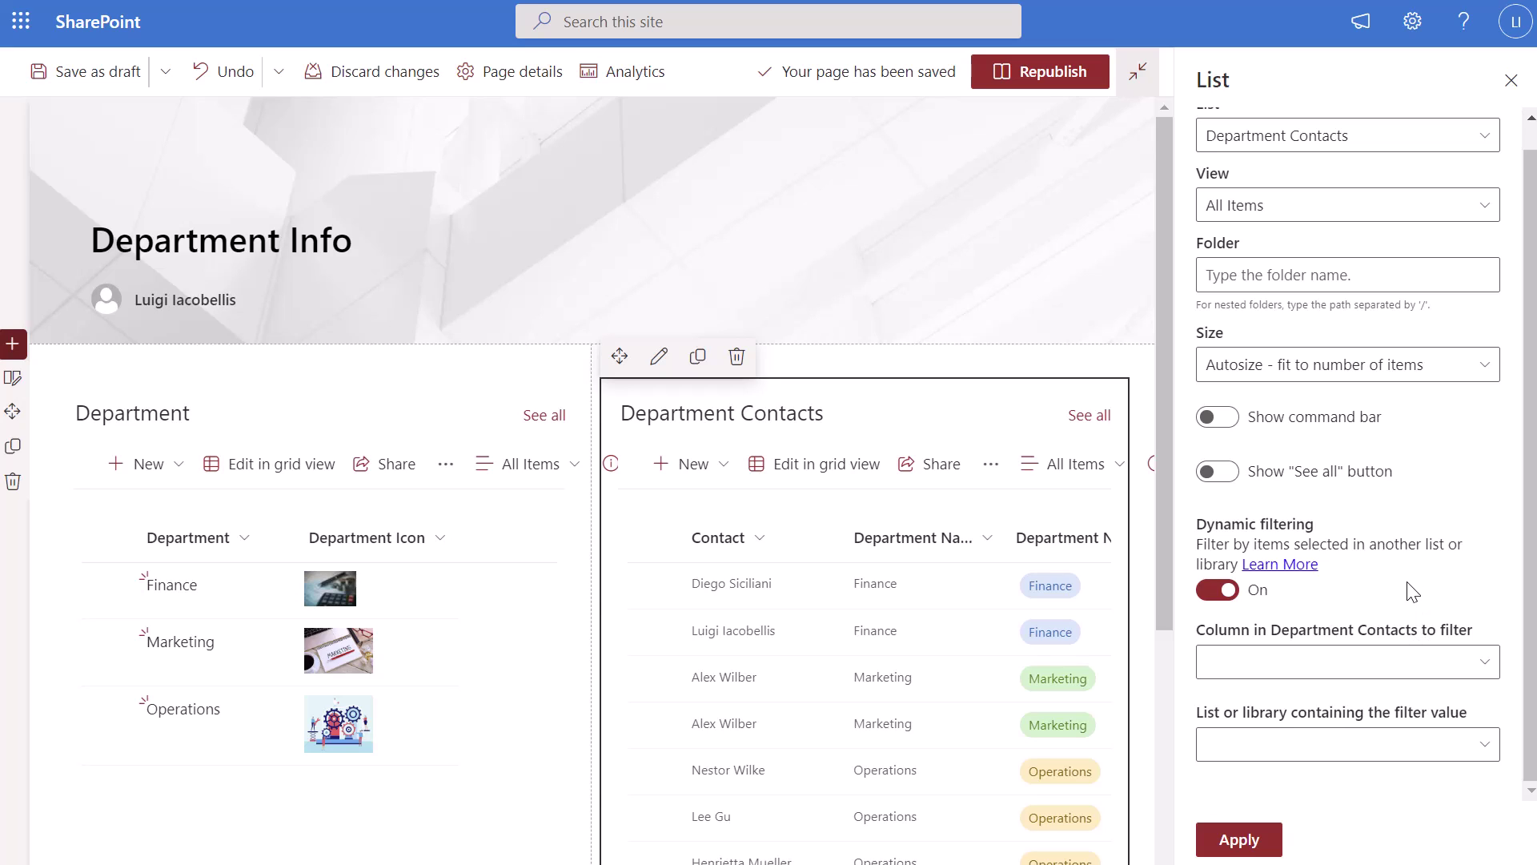
pyautogui.click(1484, 669)
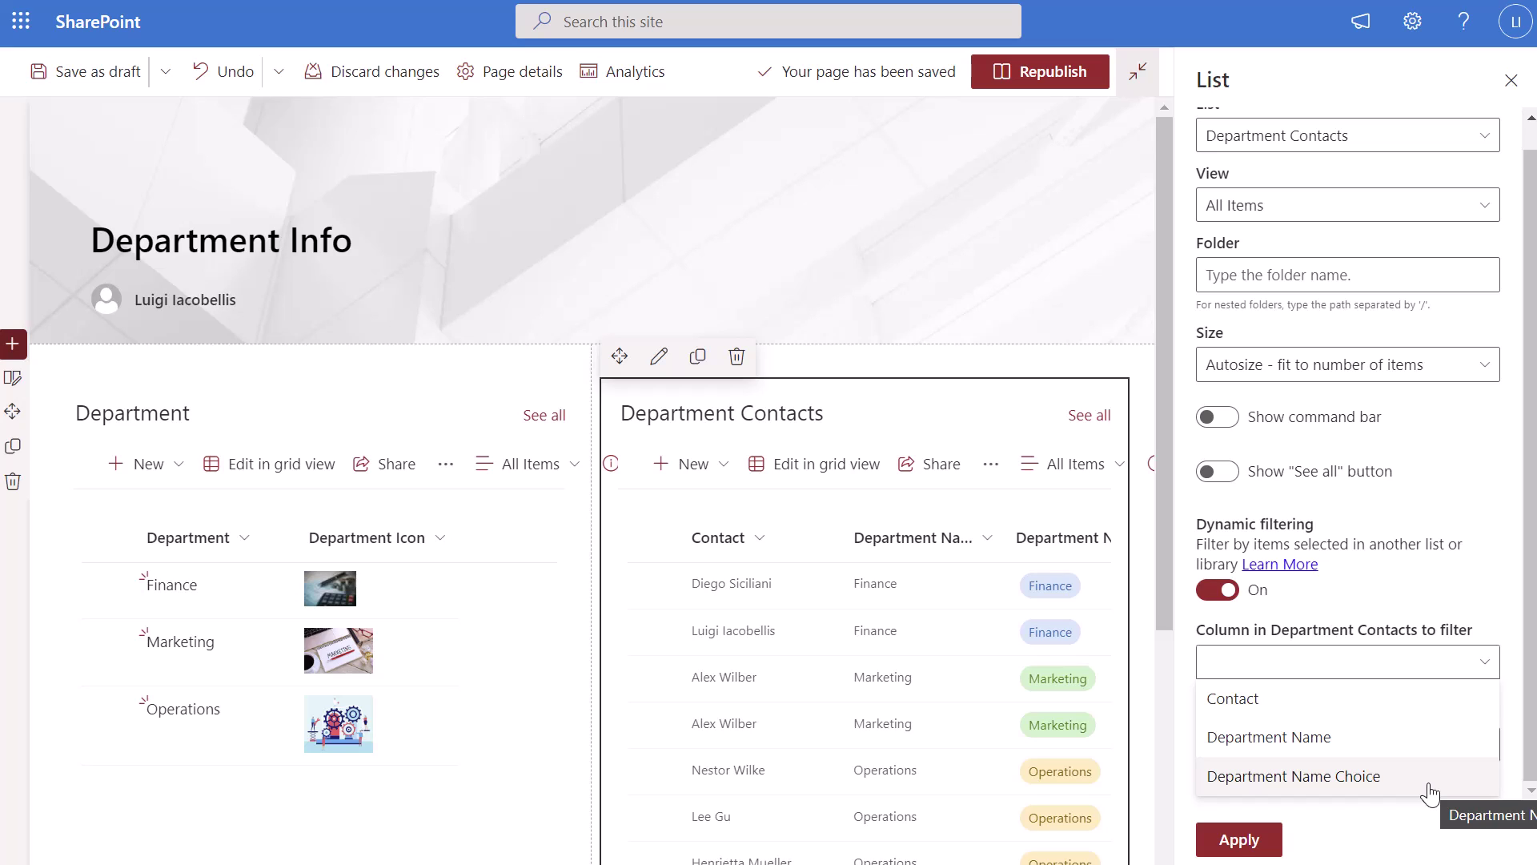
pyautogui.click(1388, 752)
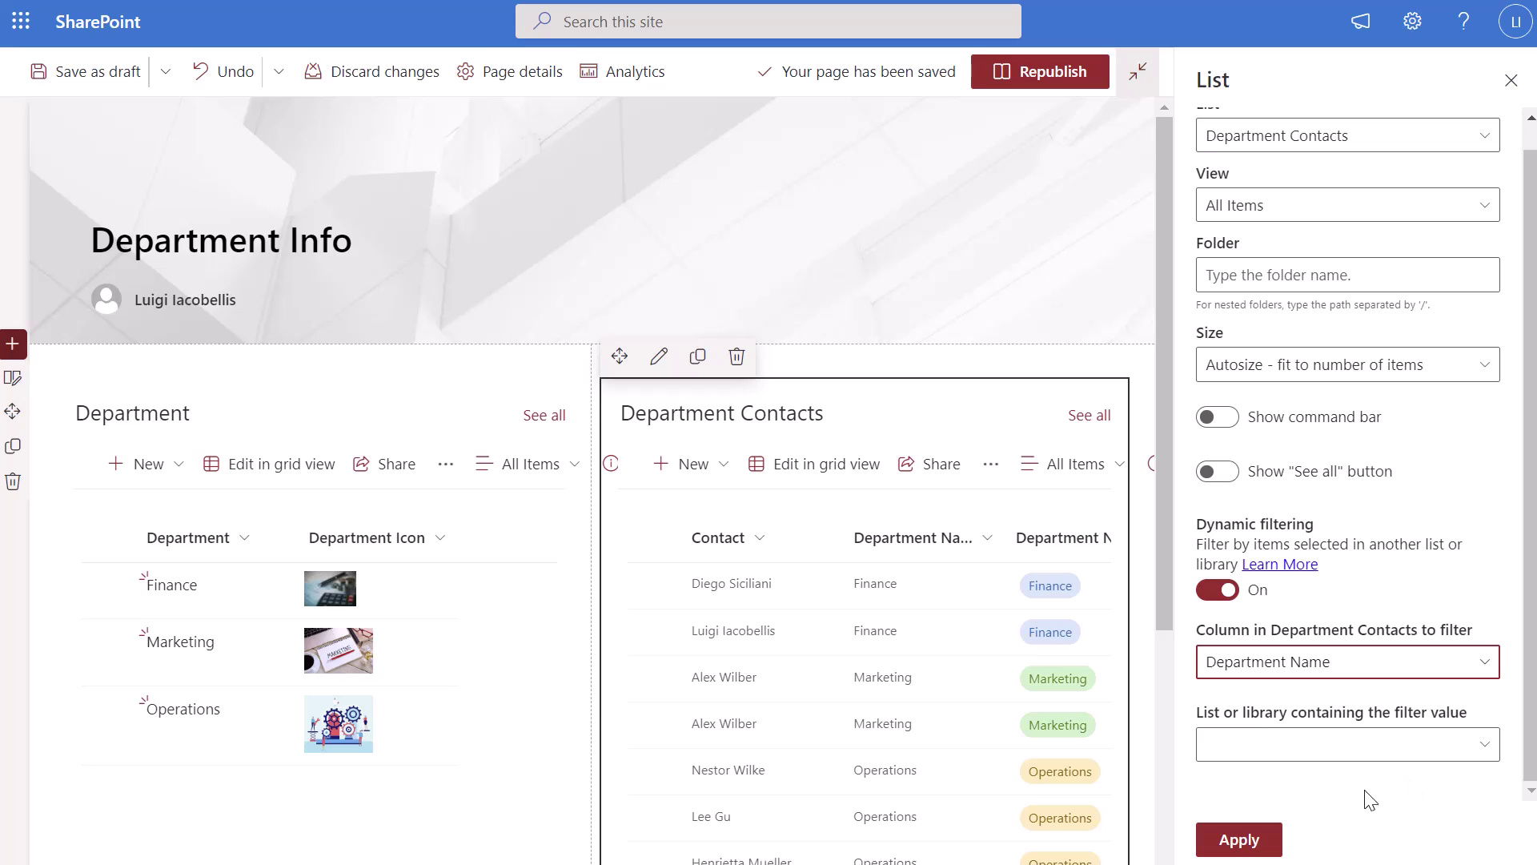
# Step: Take the filter value from the Department list's Department column, apply the dynamic filter and republish the page
pyautogui.click(1419, 756)
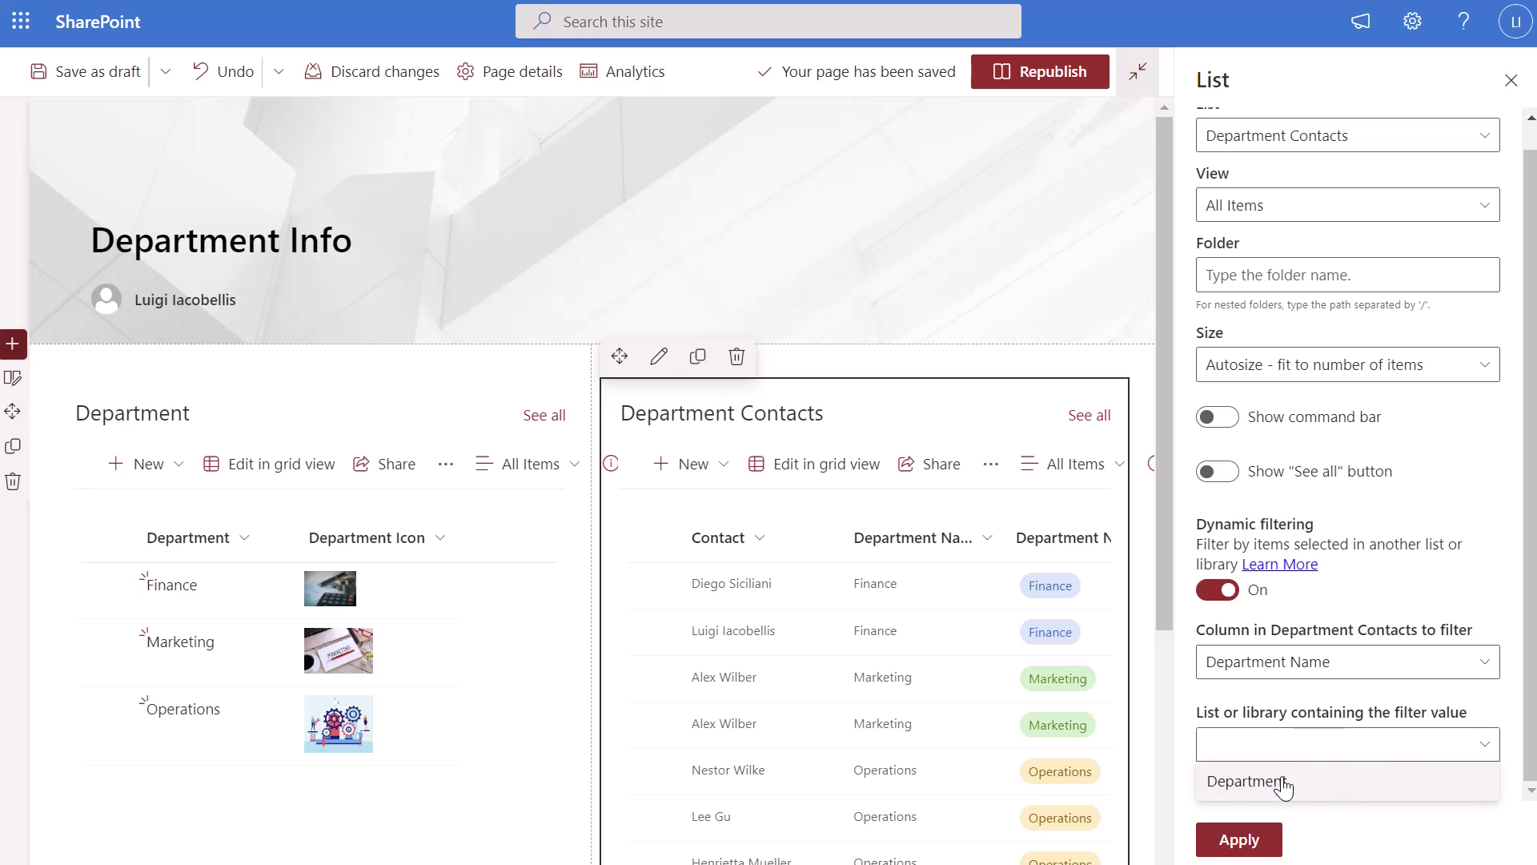
pyautogui.click(1369, 797)
pyautogui.scroll(-1, 1419, 687)
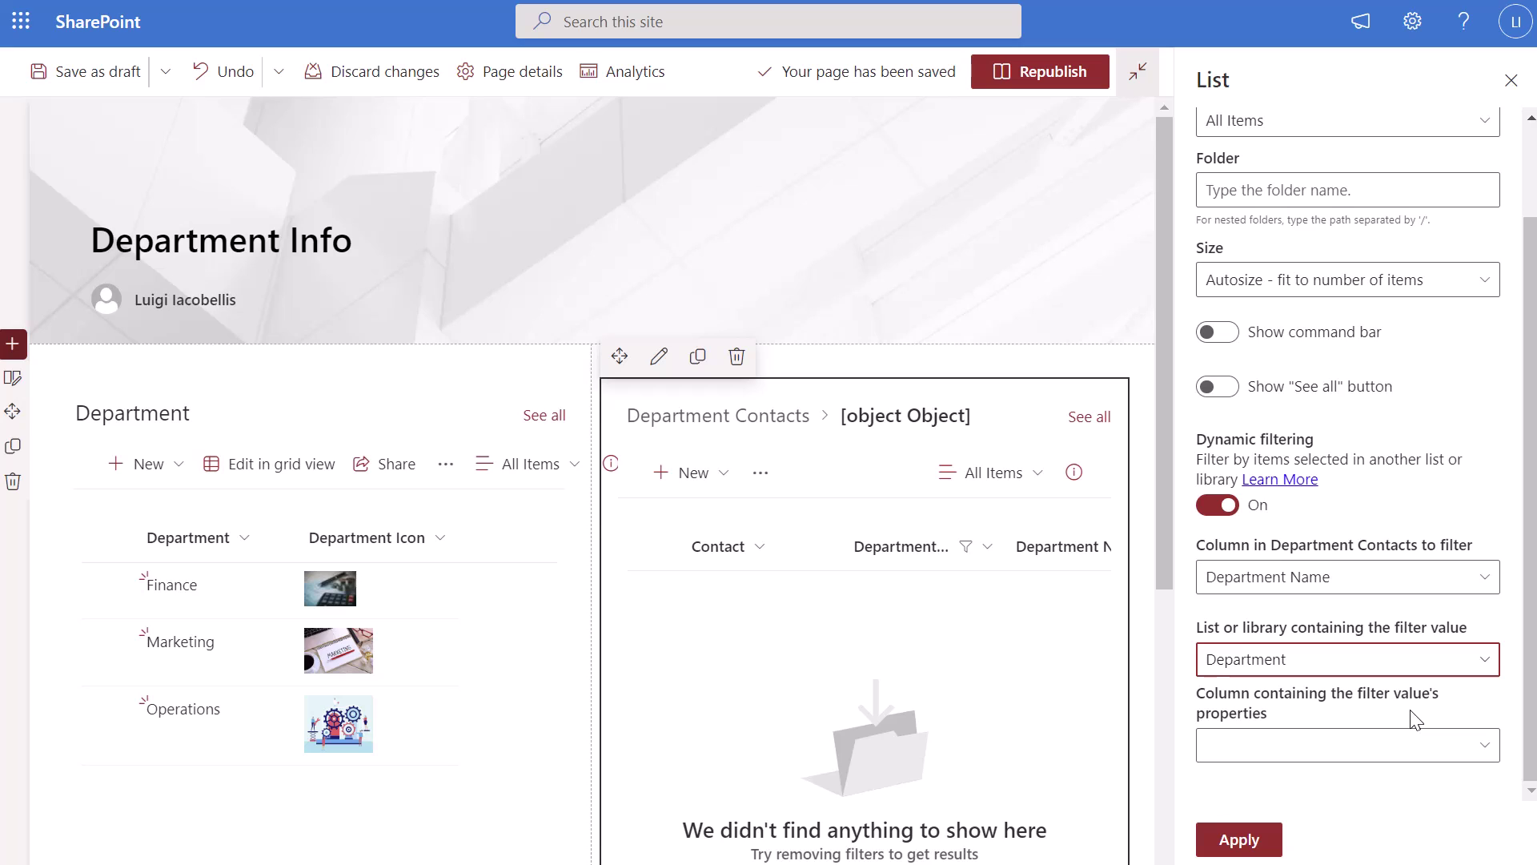
pyautogui.click(1433, 749)
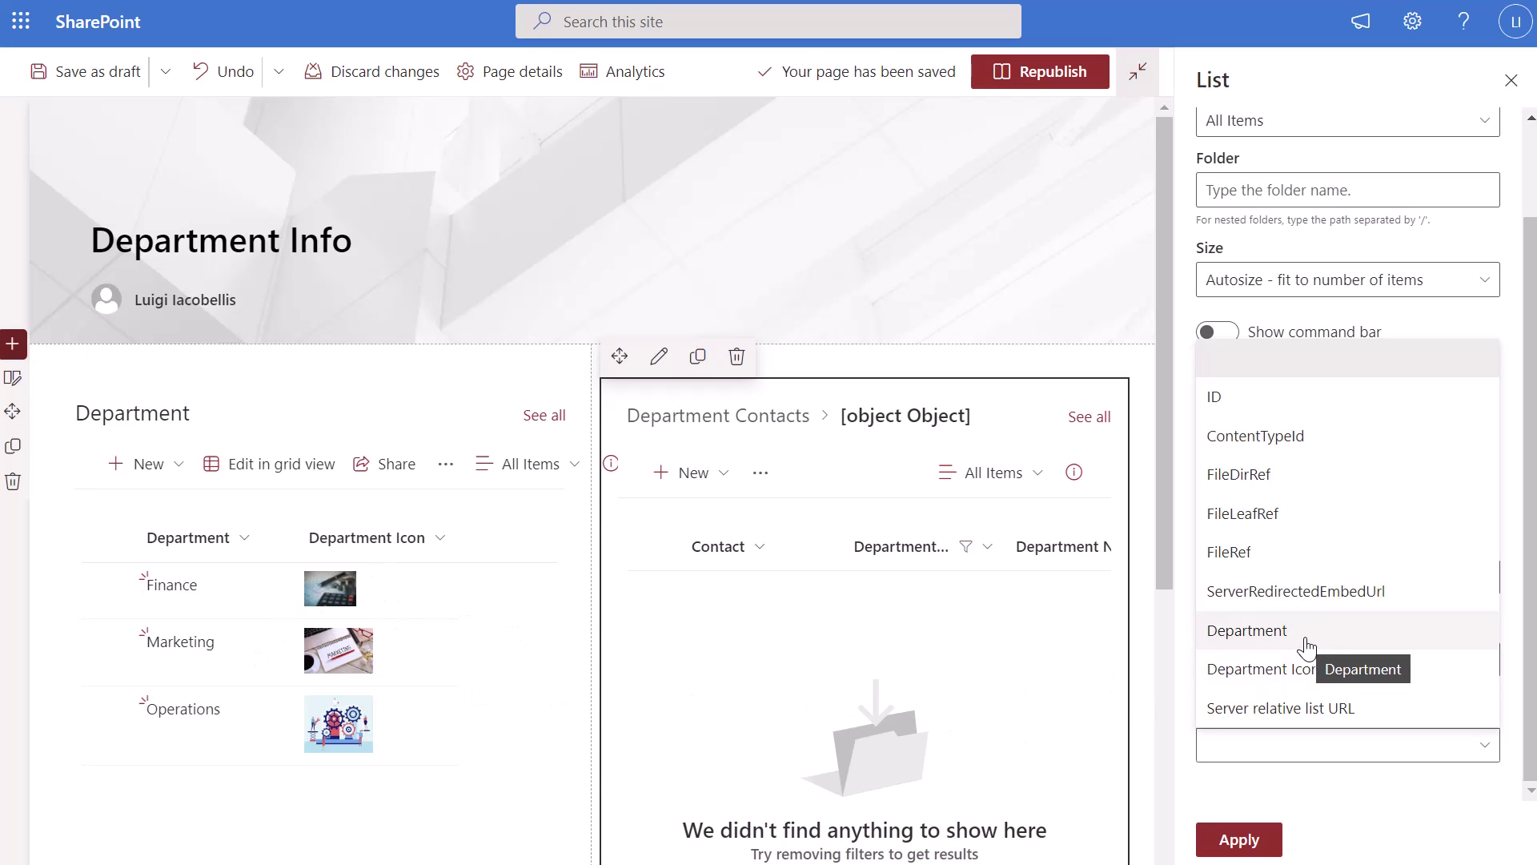
pyautogui.click(1272, 637)
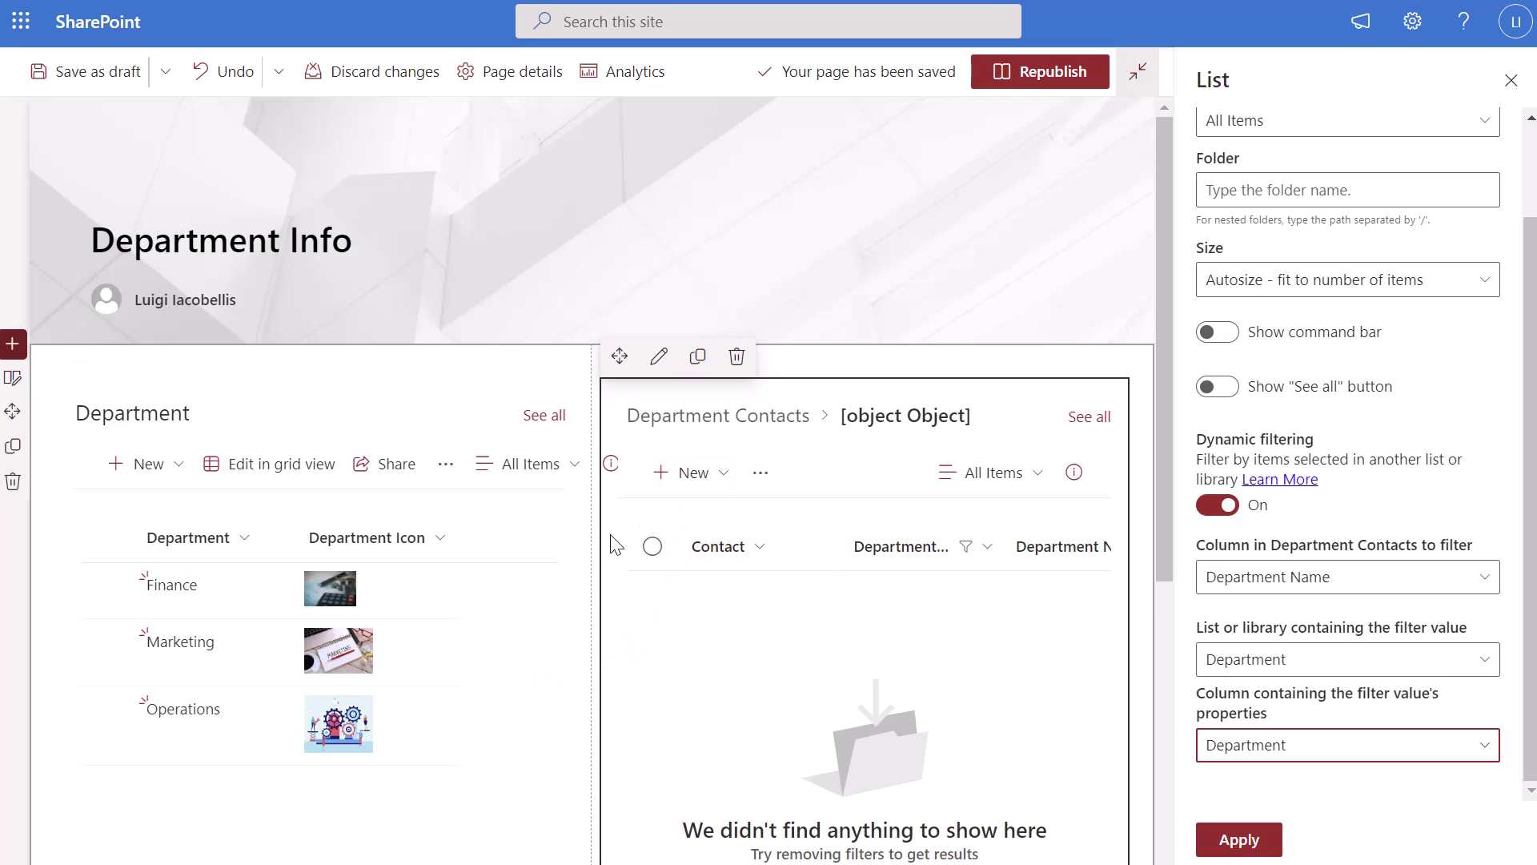
pyautogui.click(1270, 834)
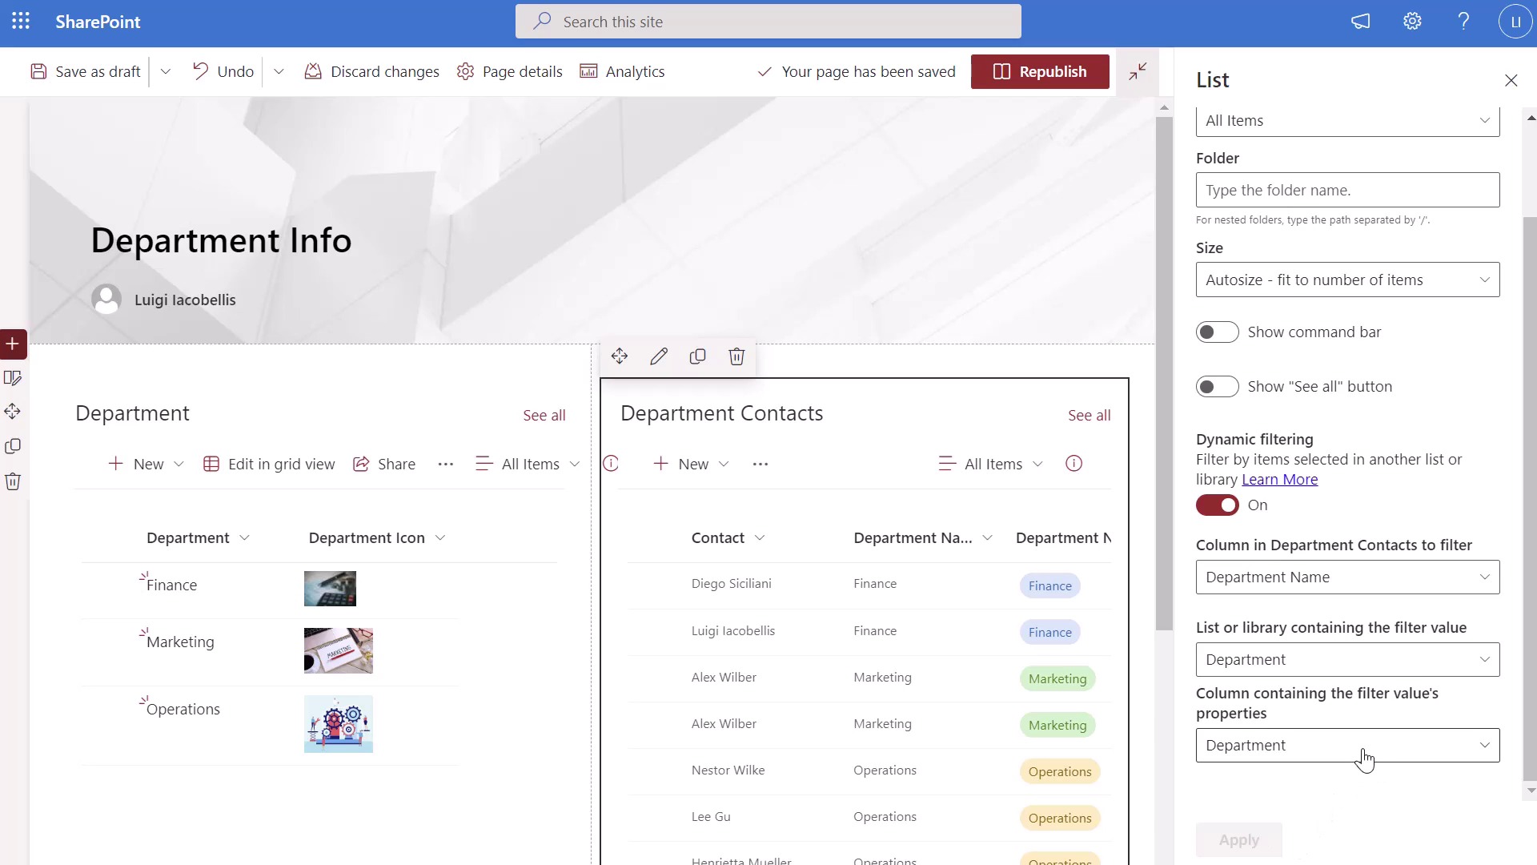
pyautogui.click(1511, 80)
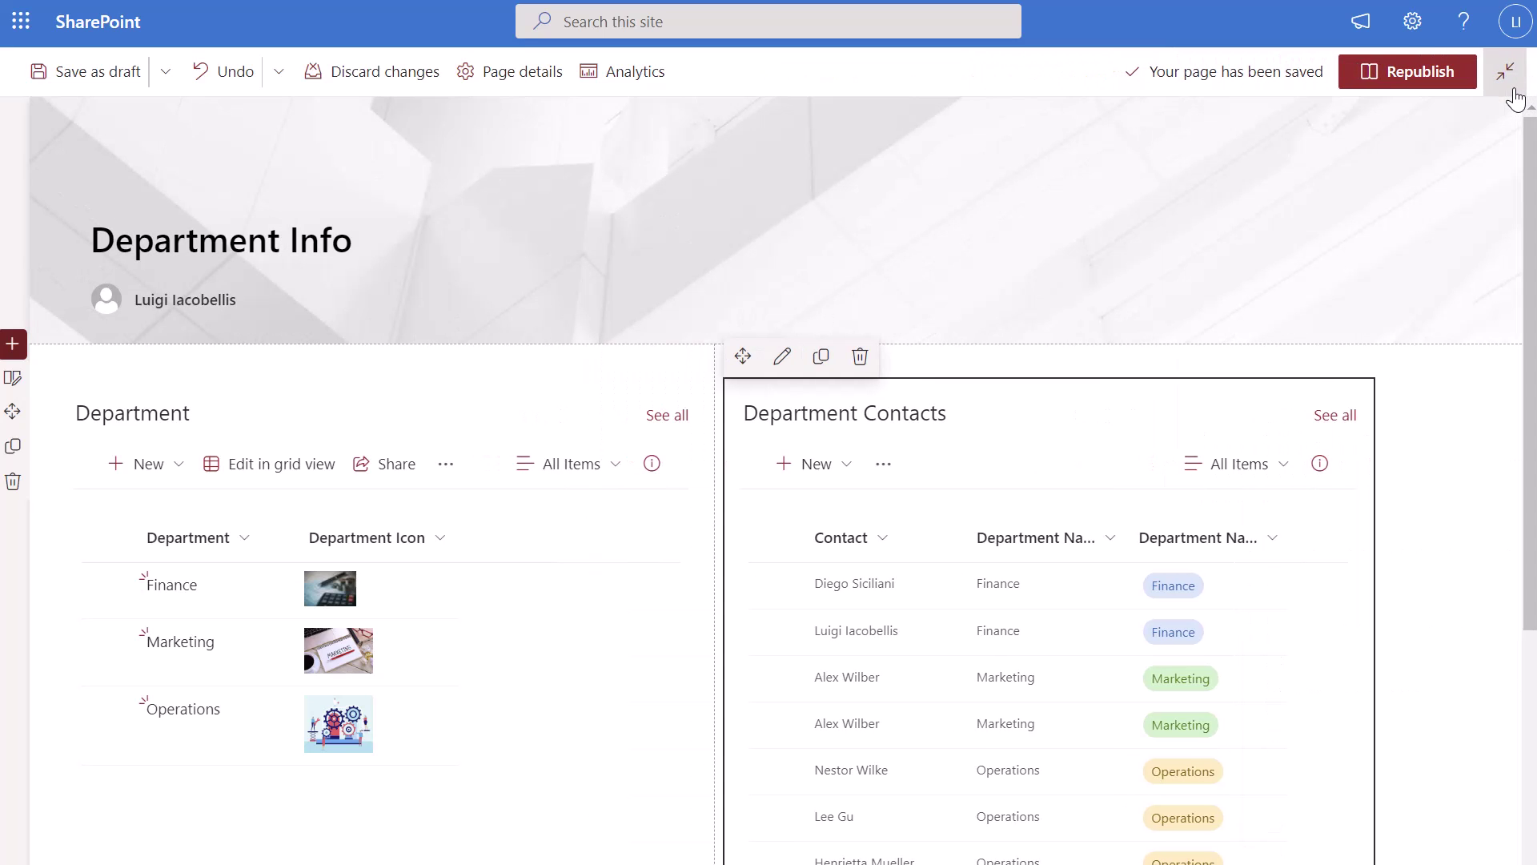
pyautogui.click(1417, 76)
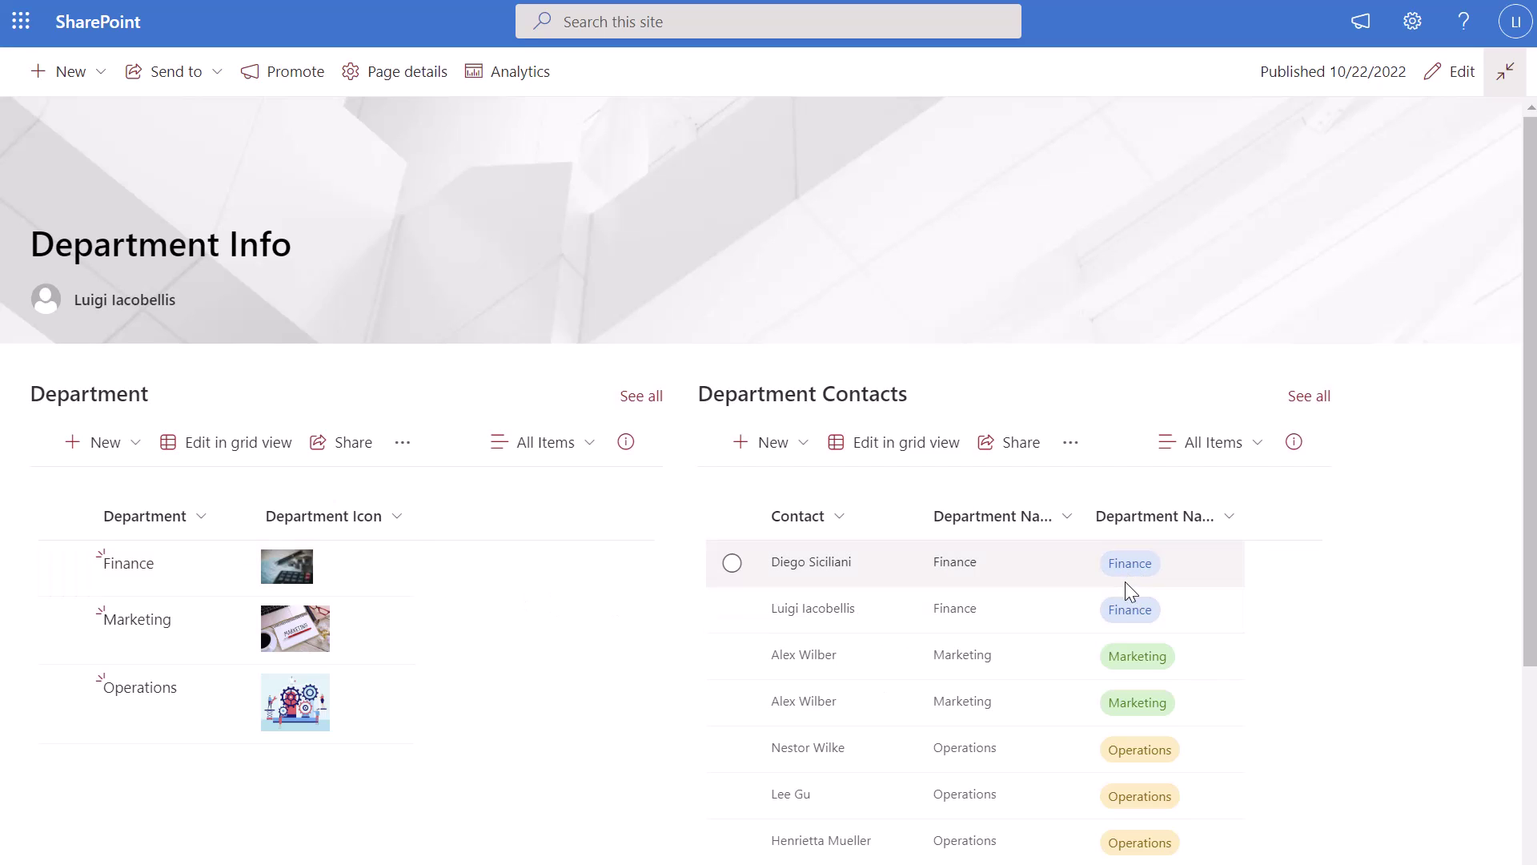
# Step: Test the dynamic filter by selecting and clearing Finance, then Marketing, in the Department list
pyautogui.click(64, 565)
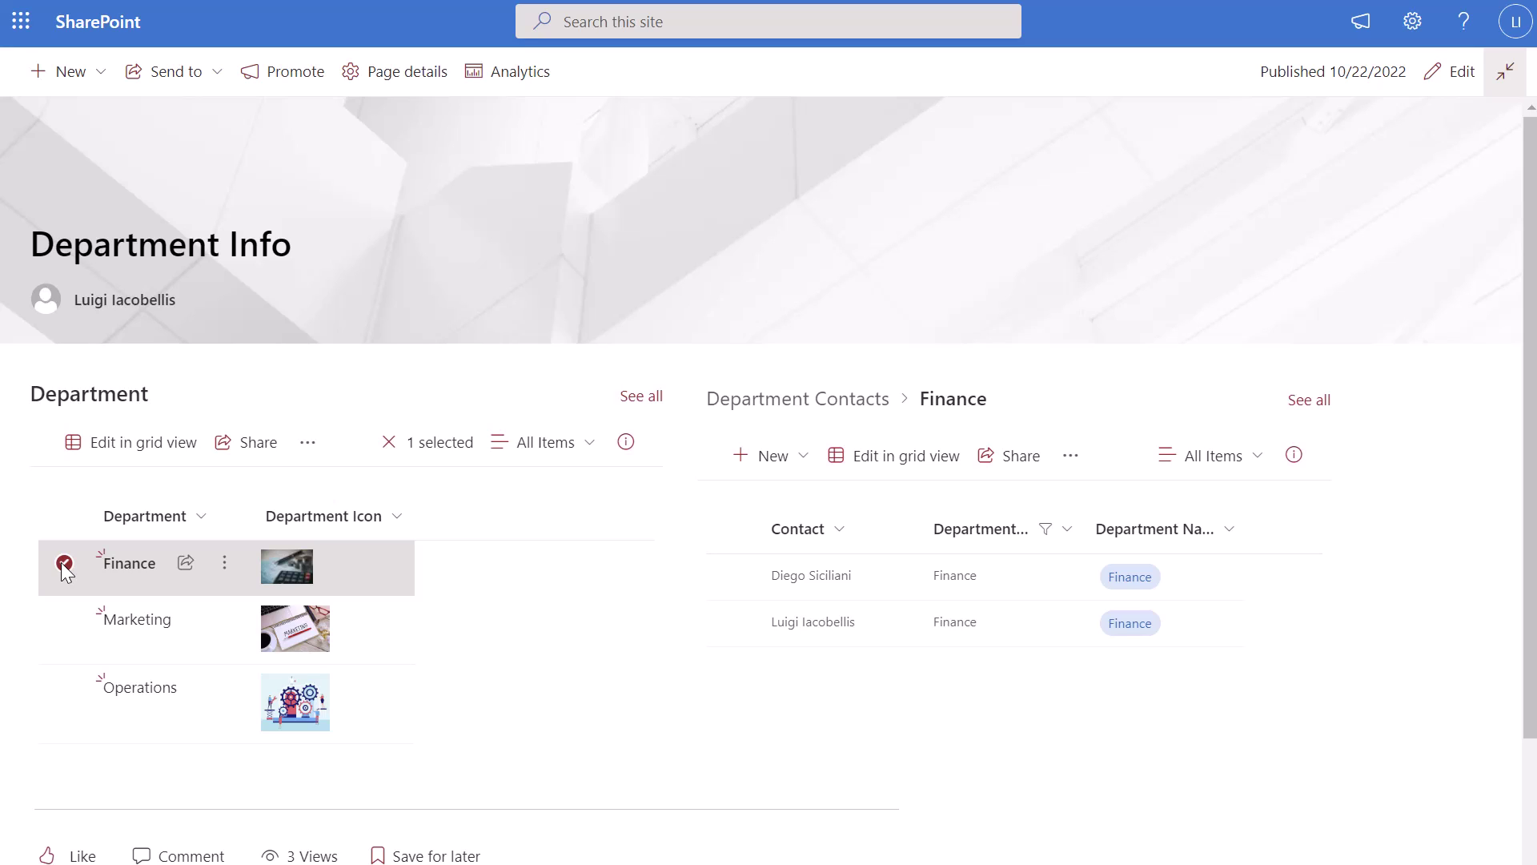
pyautogui.click(64, 564)
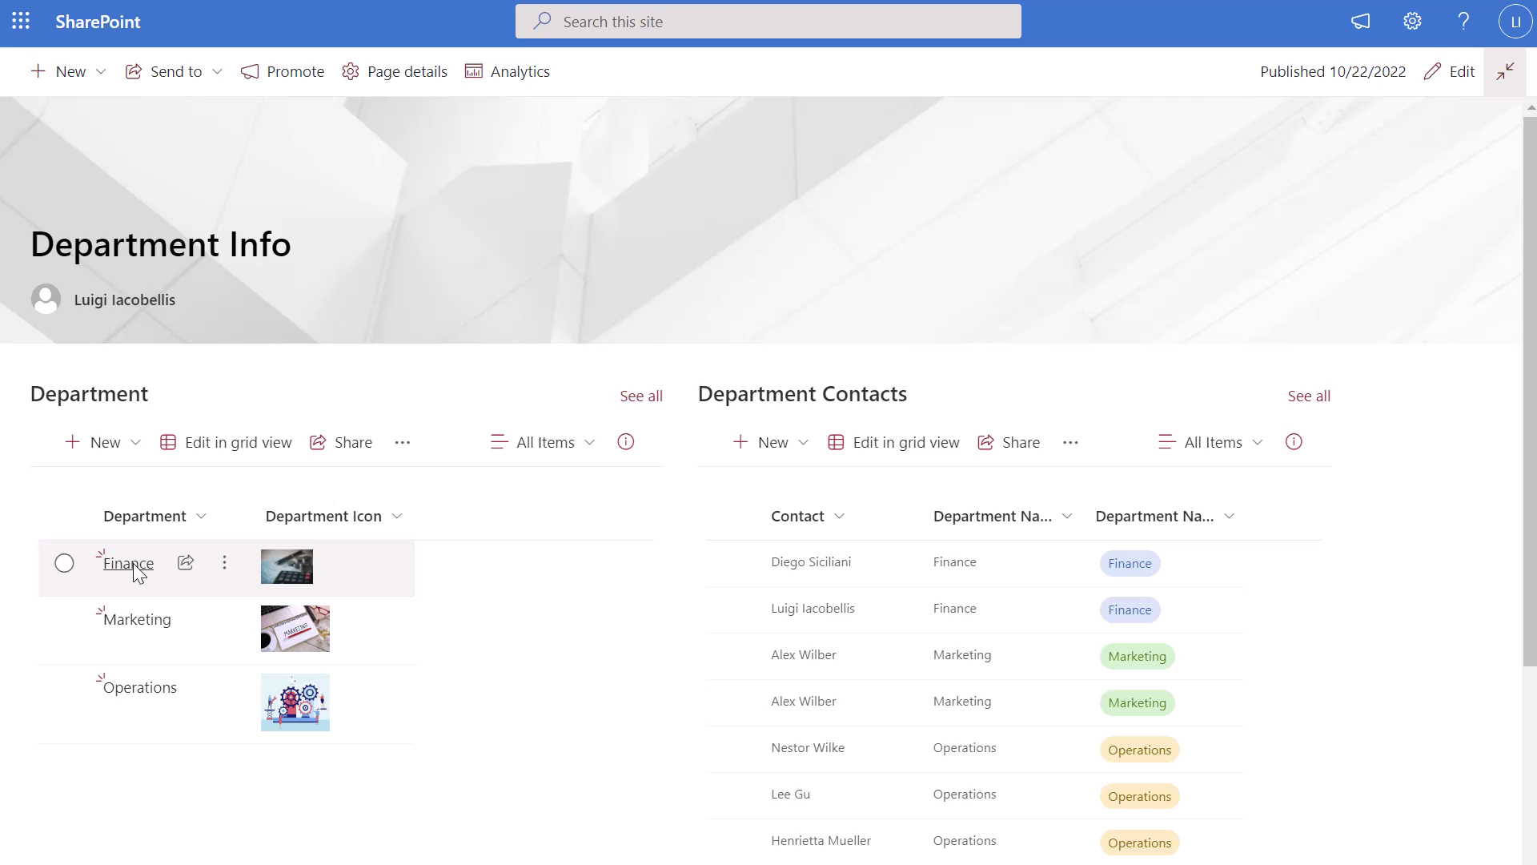
pyautogui.click(65, 621)
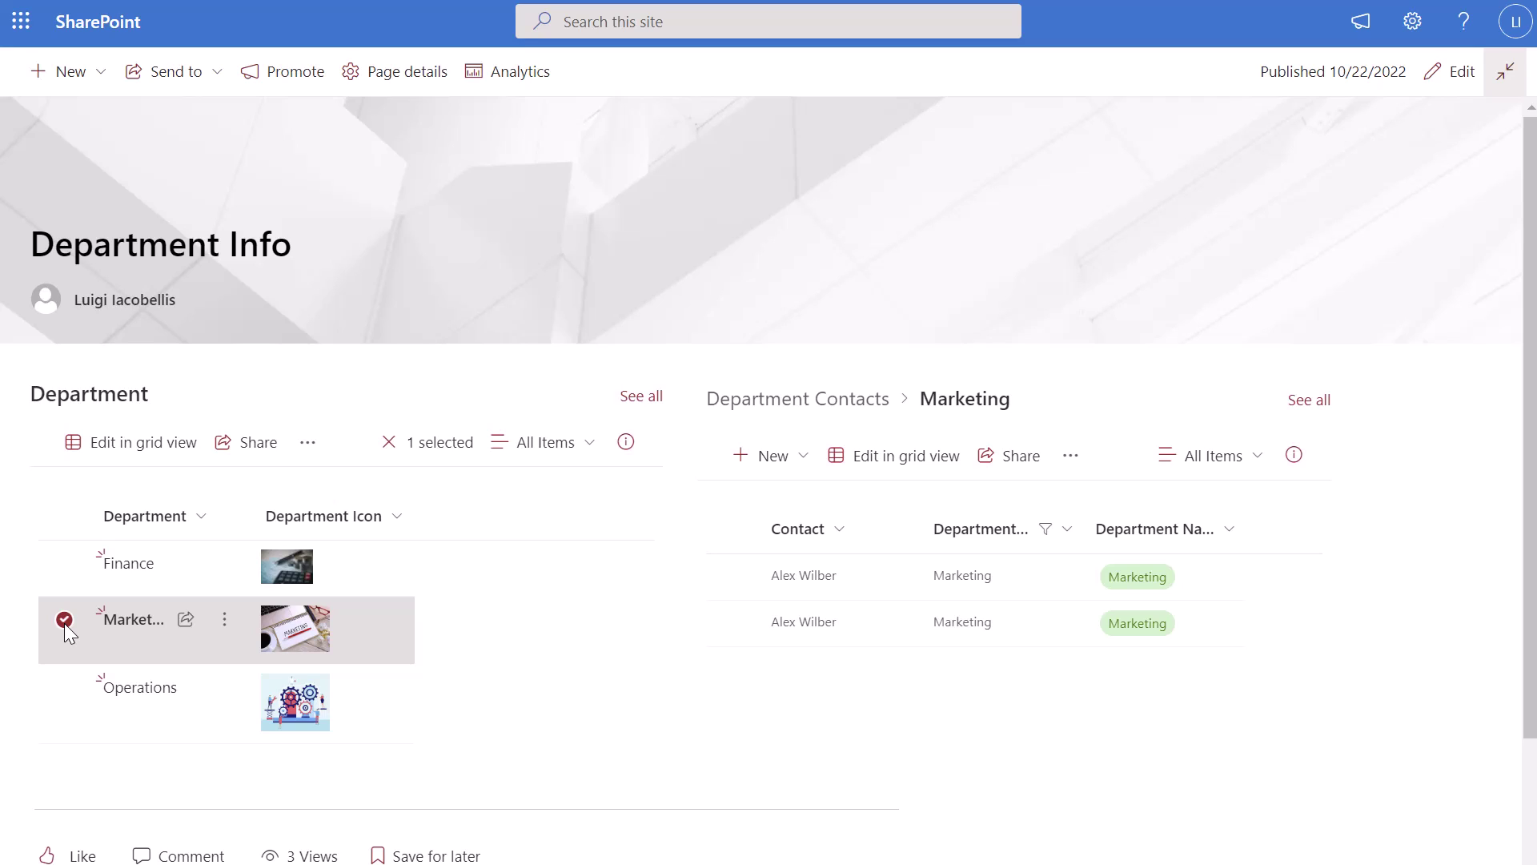
pyautogui.click(65, 620)
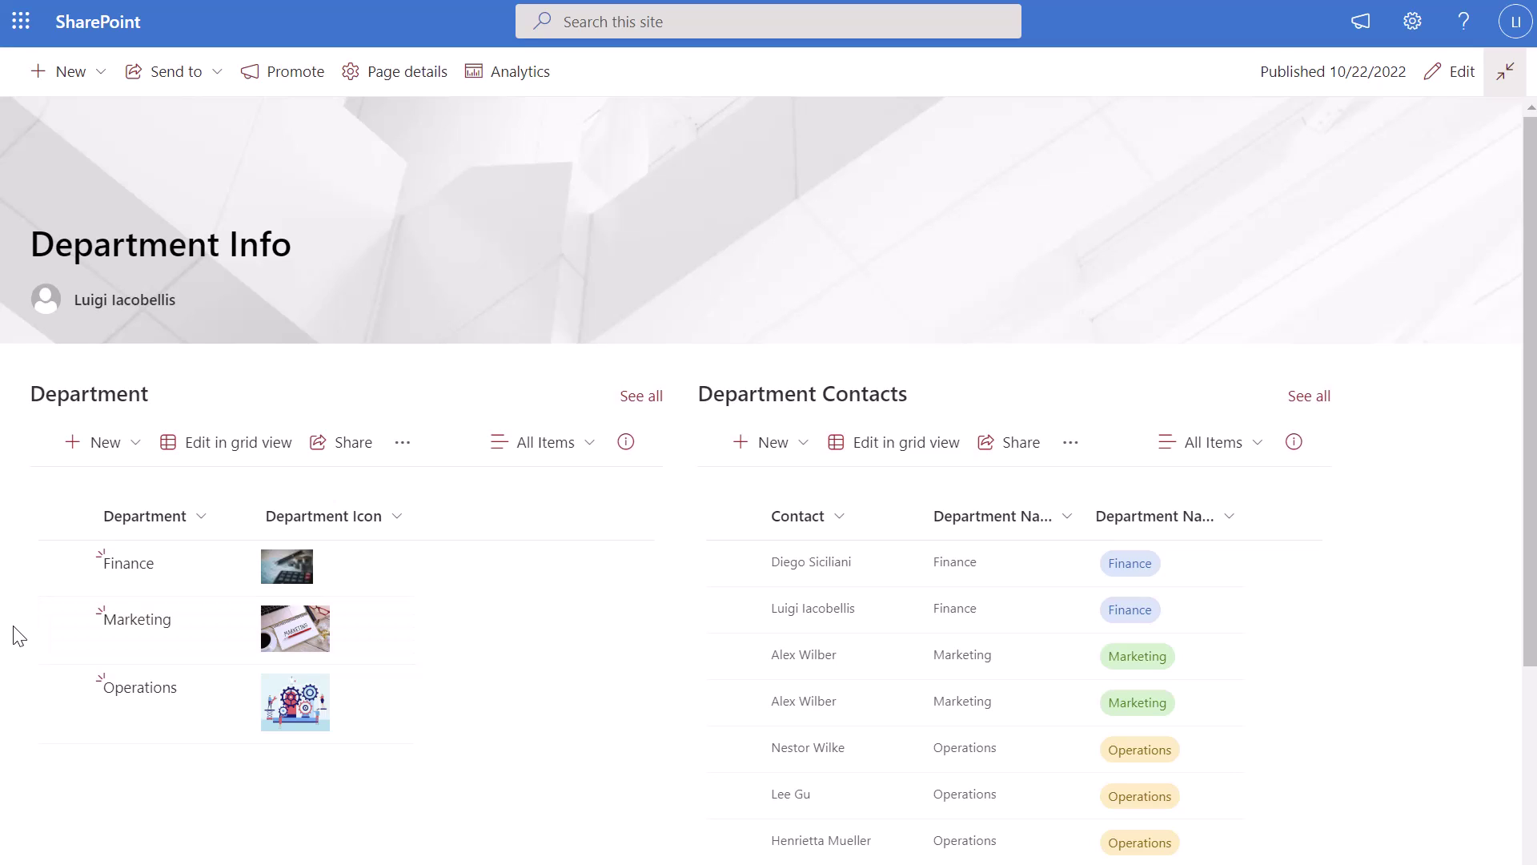
# Step: Set the Department Contacts web part's dynamic filter column to Department Name Choice, apply it and republish the page
pyautogui.click(1445, 80)
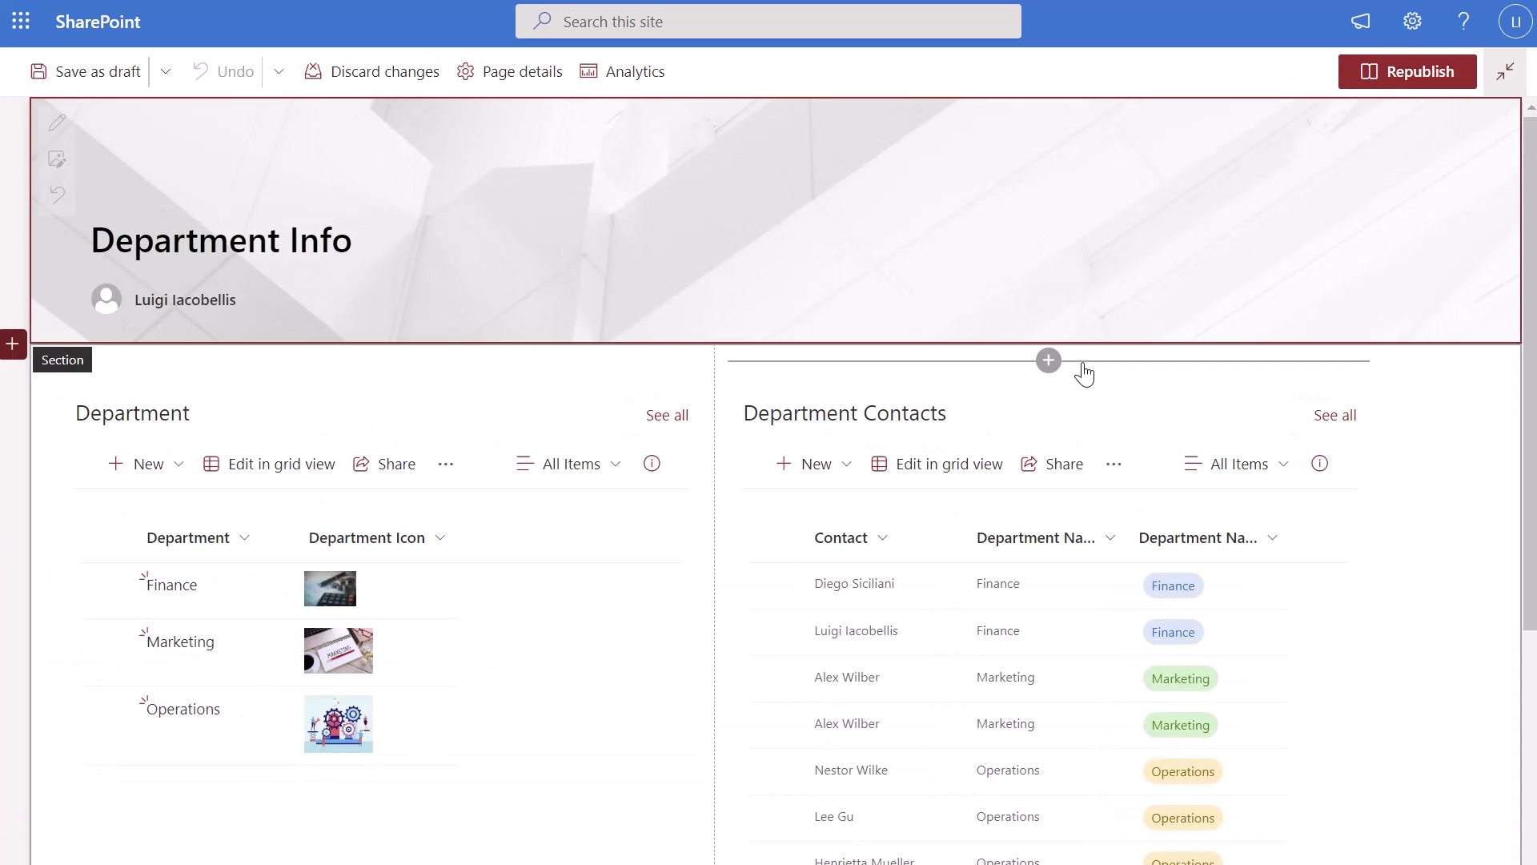
pyautogui.click(964, 405)
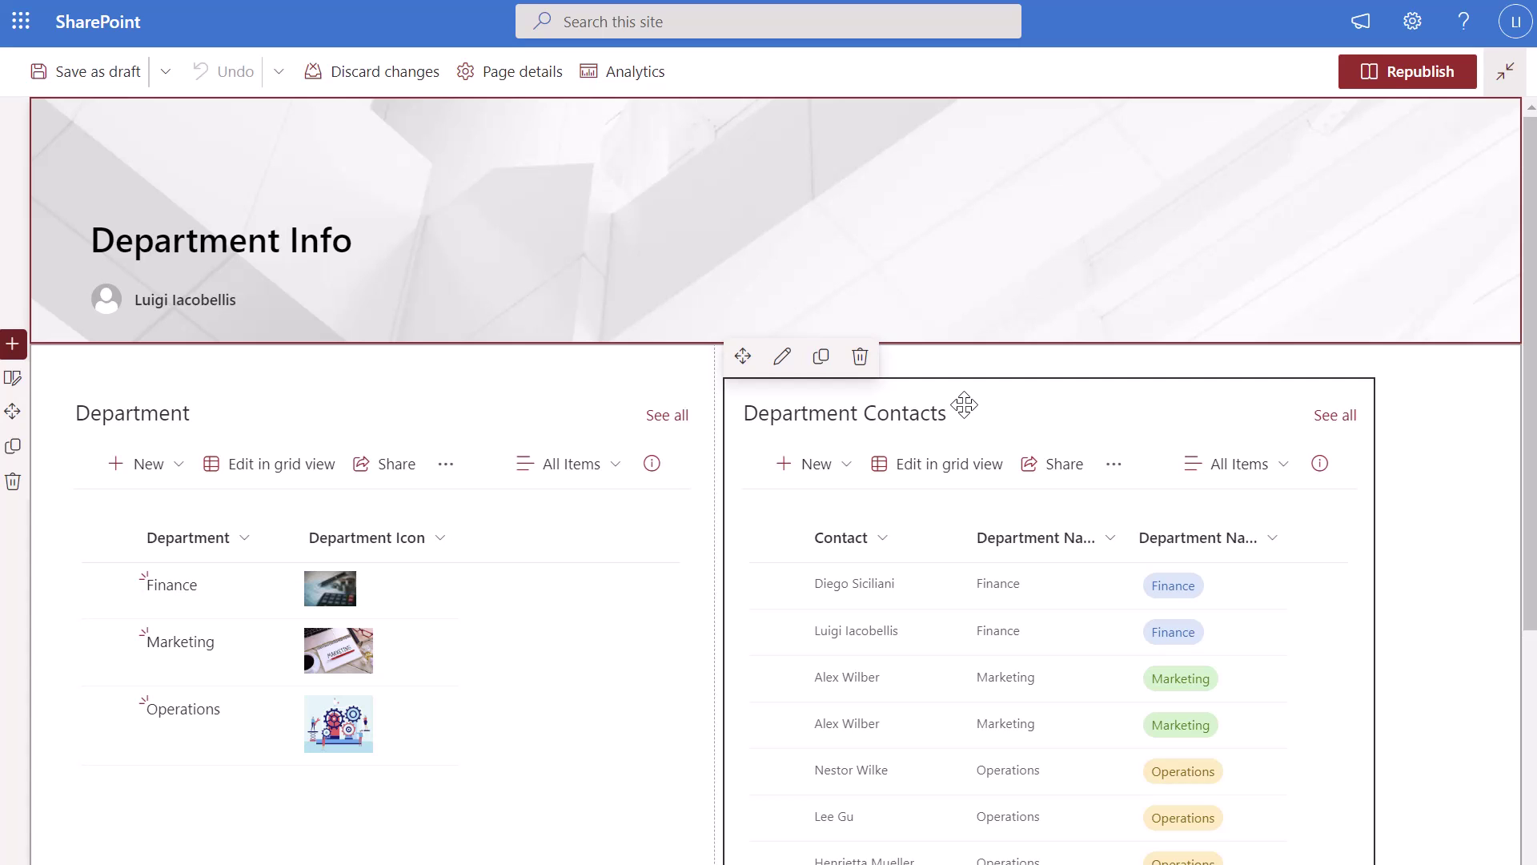
pyautogui.click(783, 357)
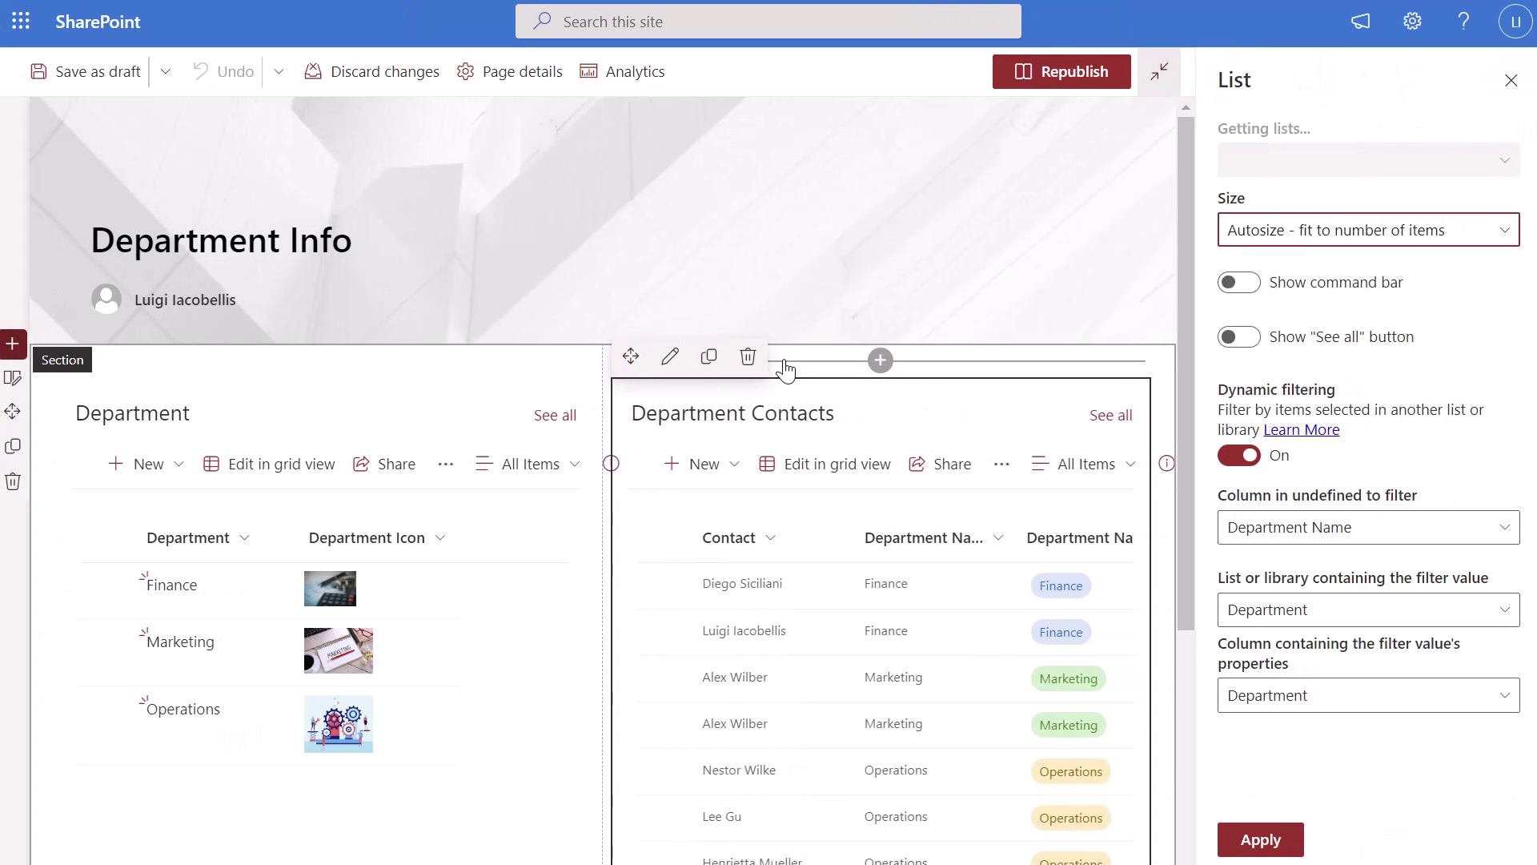
pyautogui.scroll(-2, 1345, 560)
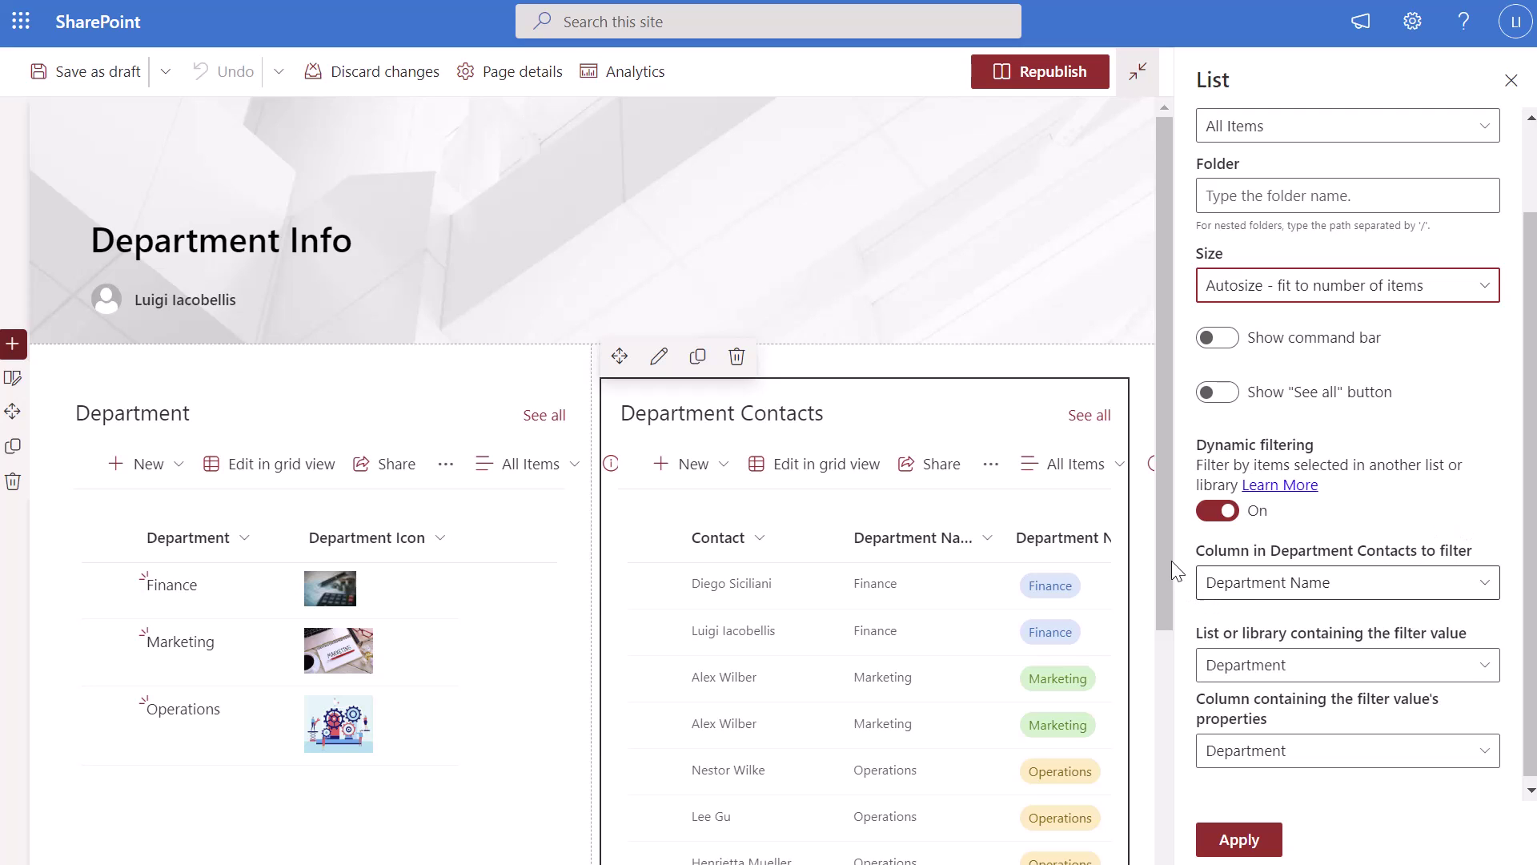
pyautogui.click(1288, 585)
pyautogui.click(1342, 698)
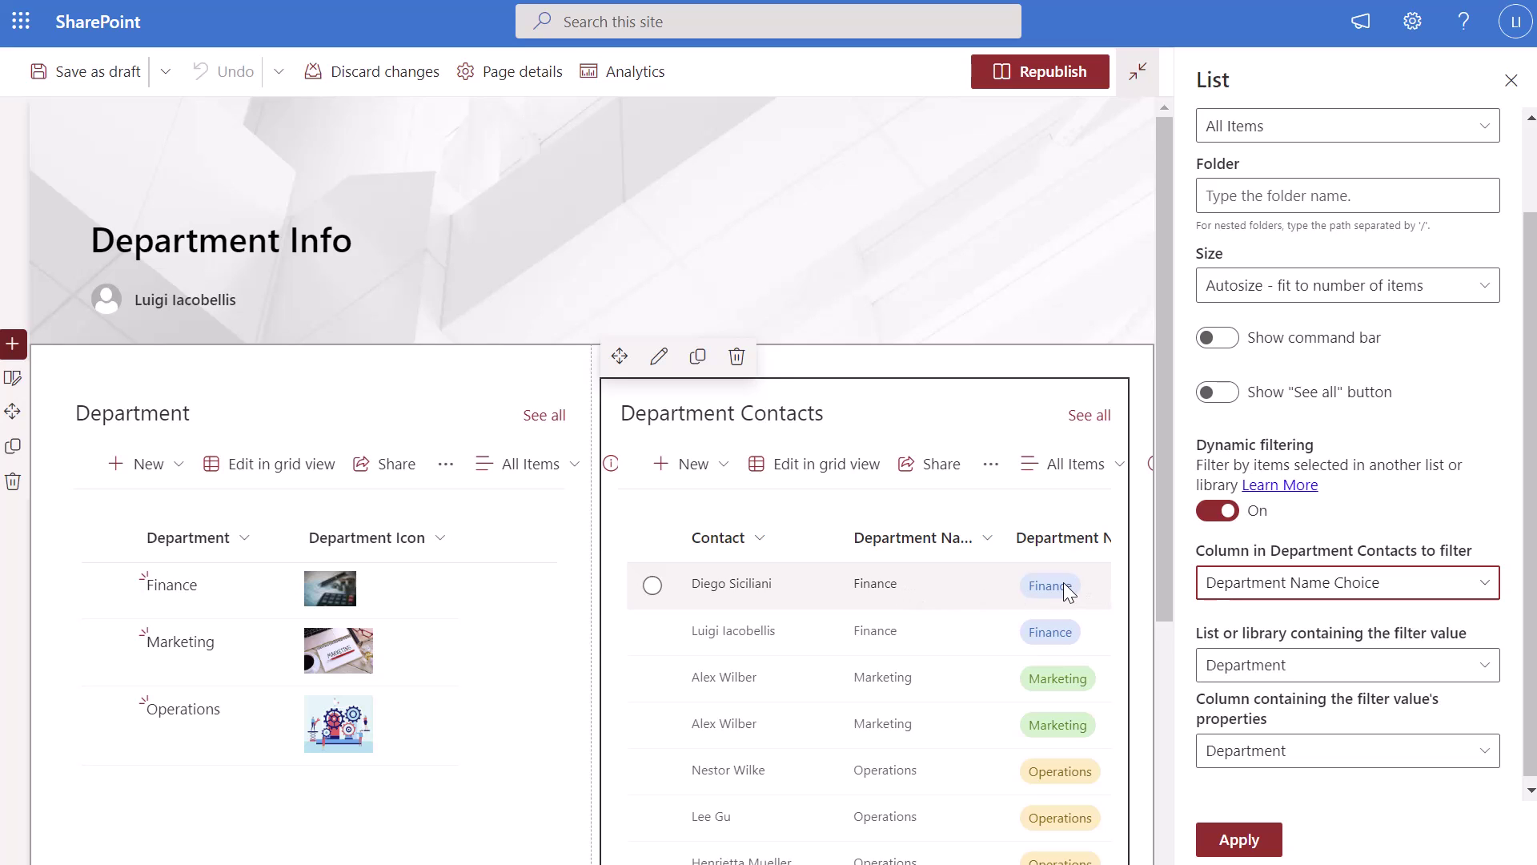
pyautogui.click(1229, 839)
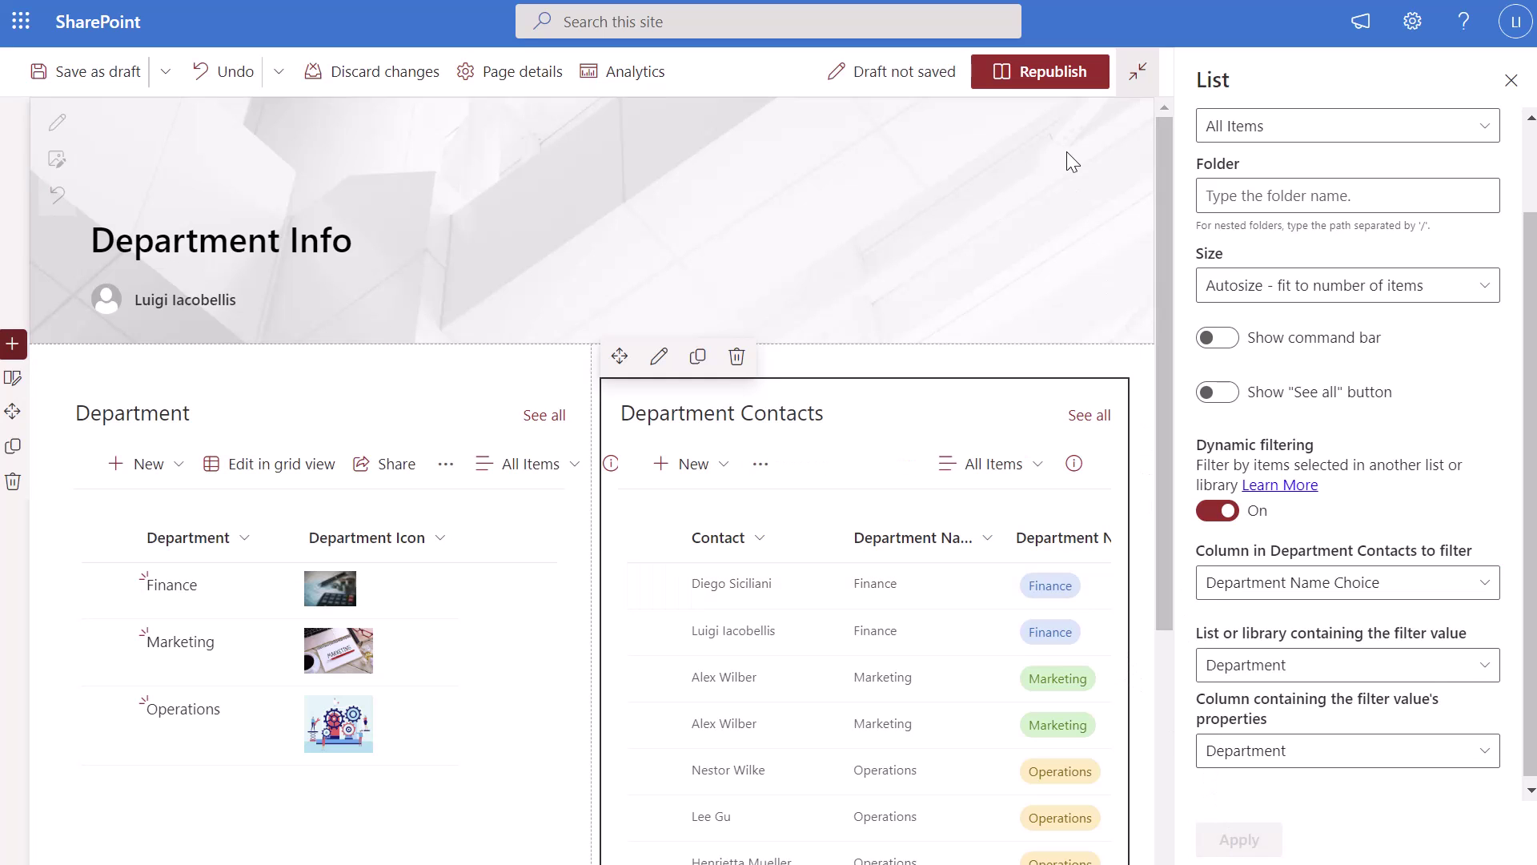
pyautogui.click(1035, 72)
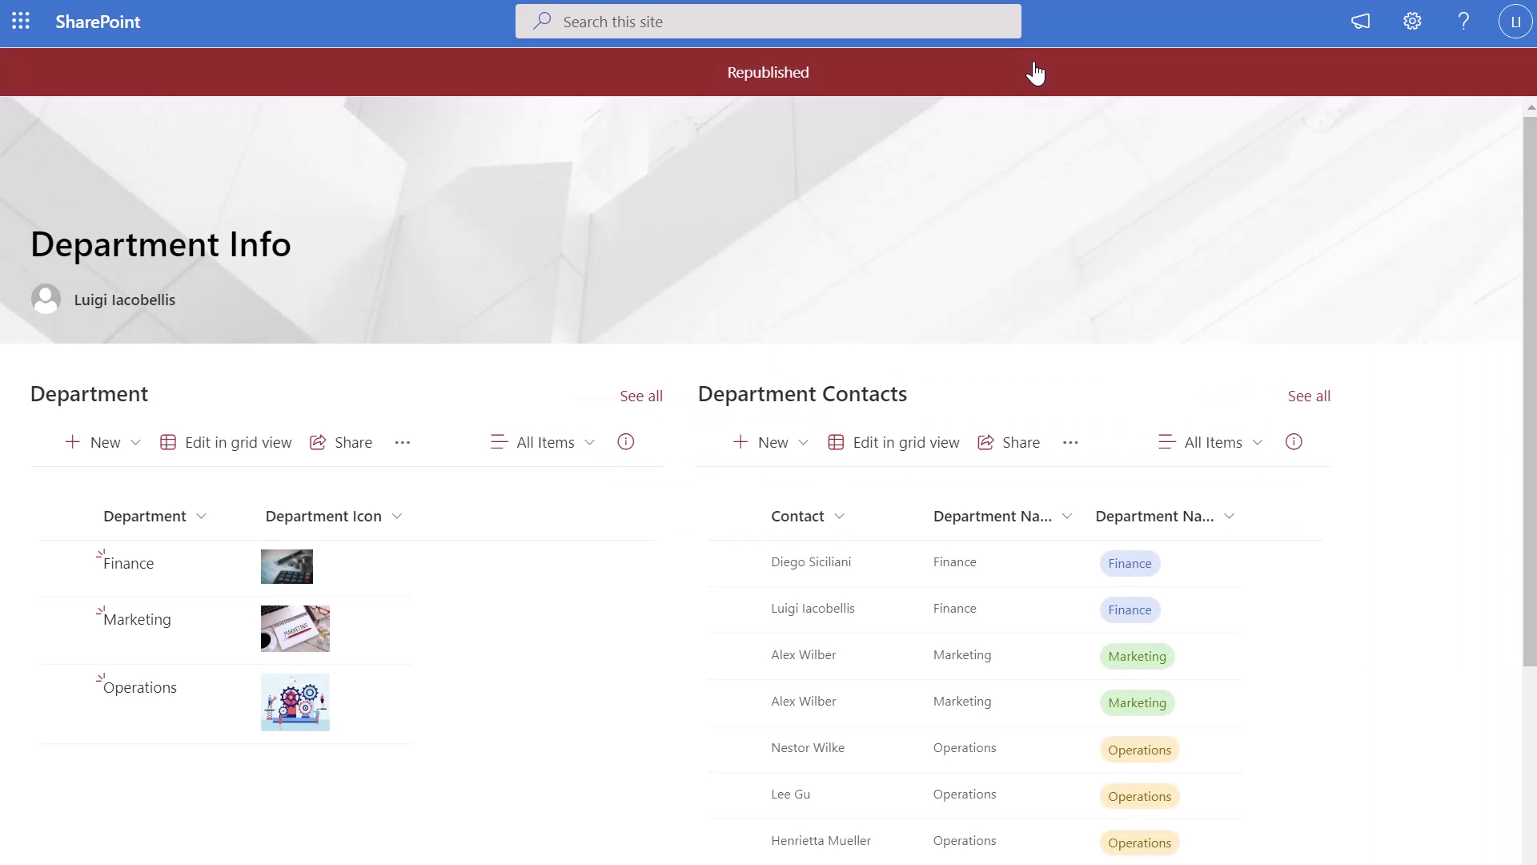
# Step: Test the filter on the choice column by selecting Finance in the Department list
pyautogui.click(64, 564)
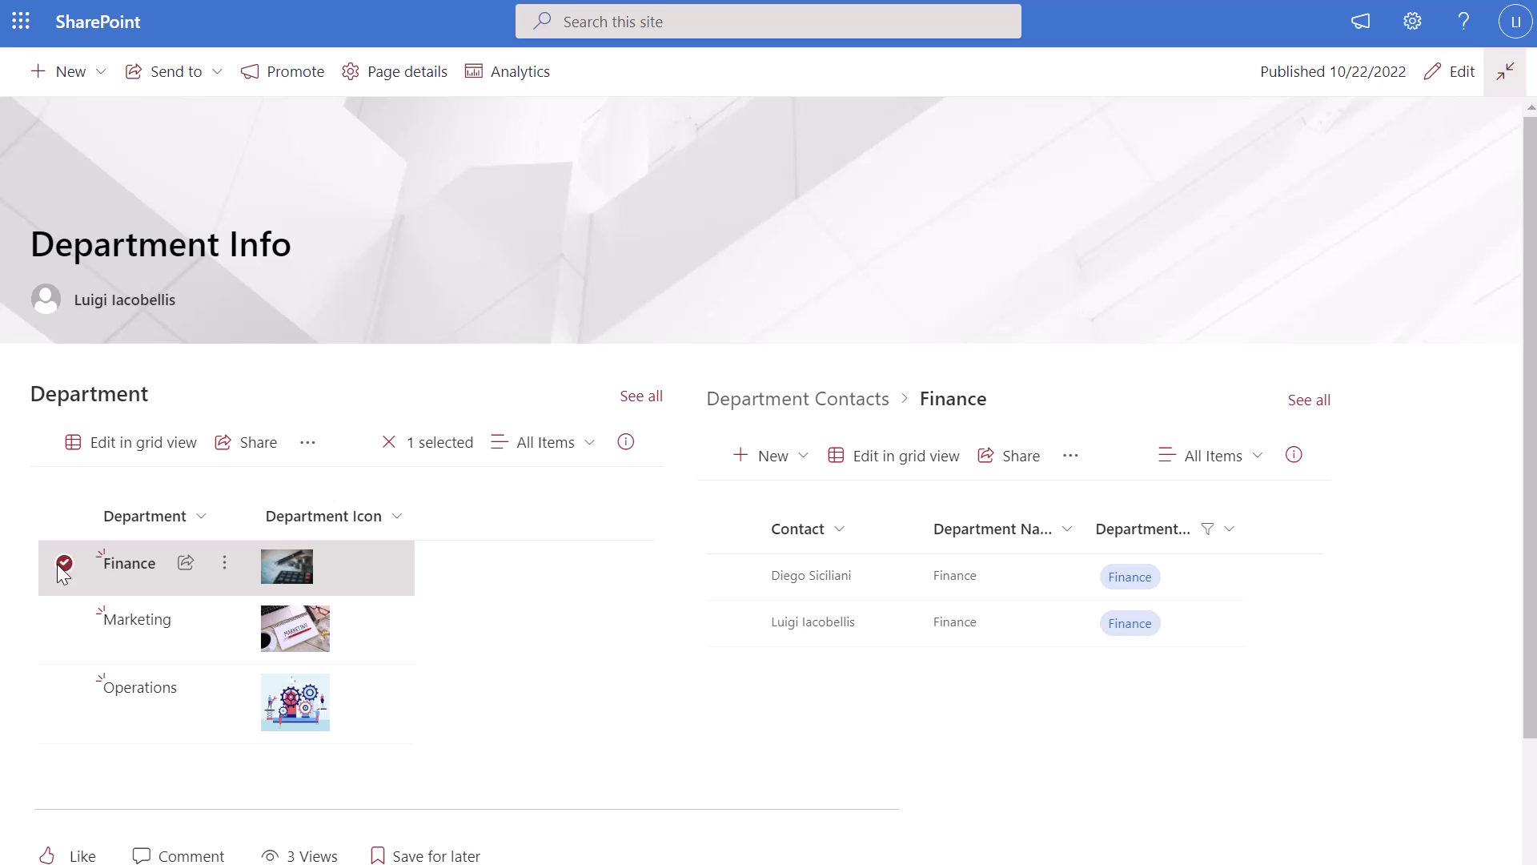